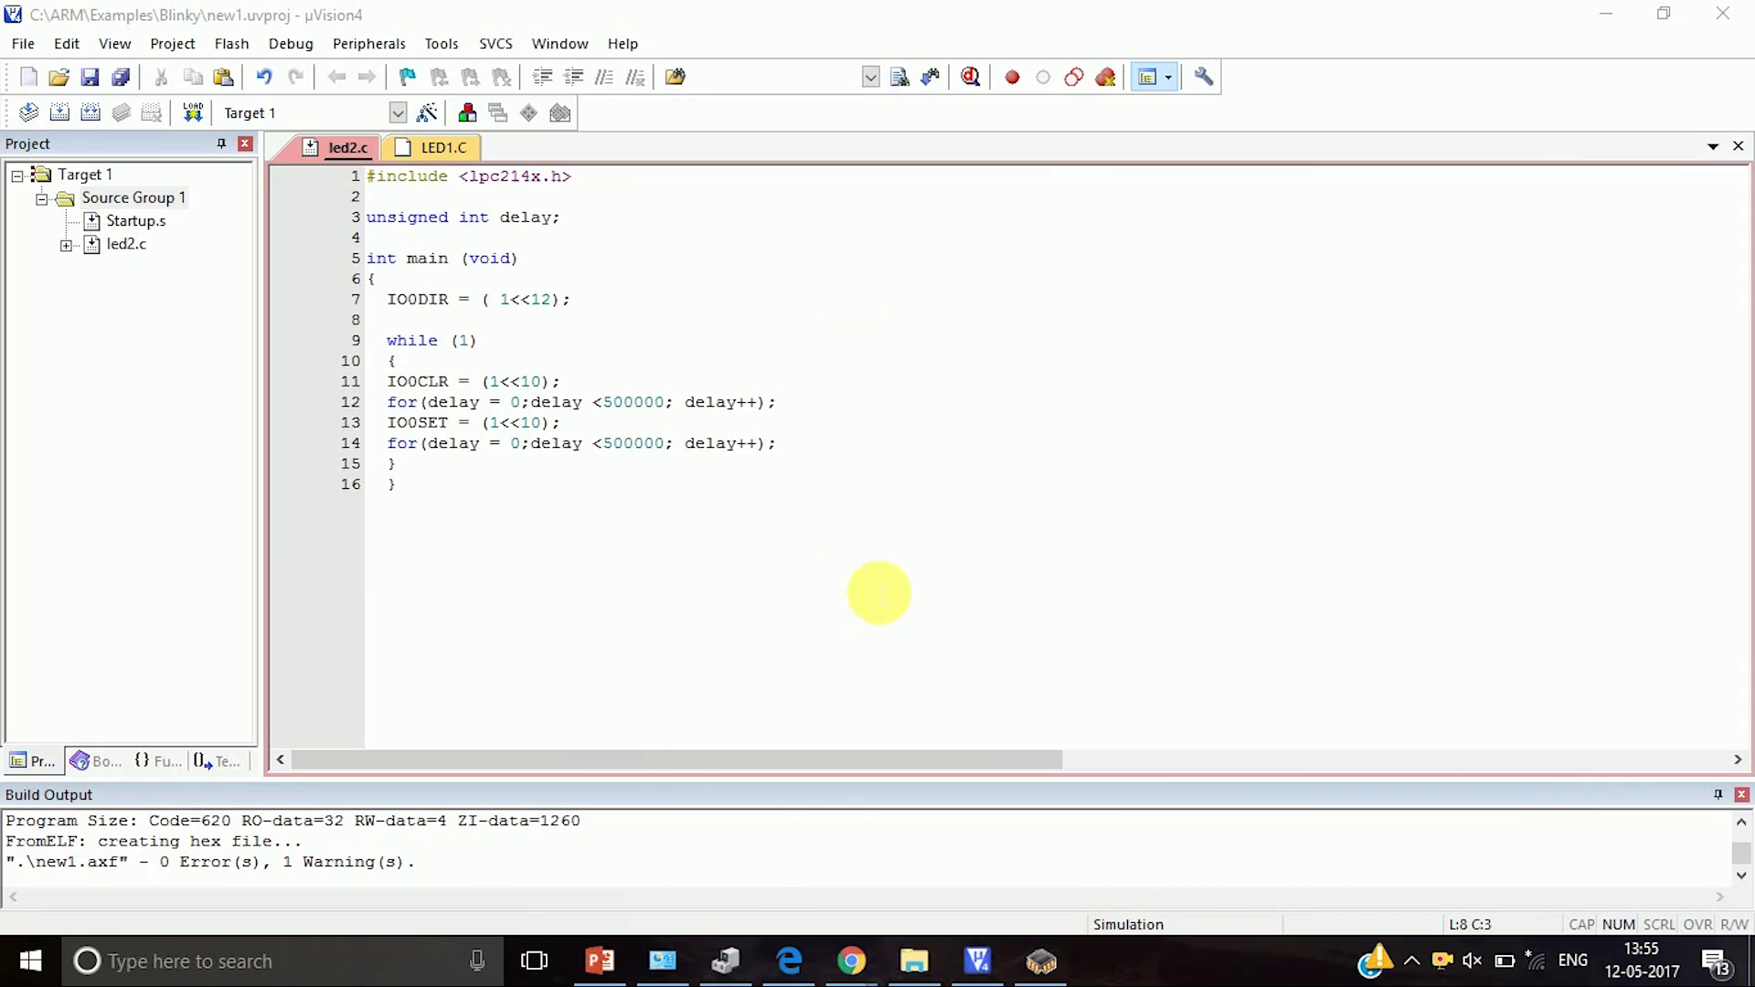
# - Create a new µVision project saved as new2 in the Blinky folder
pyautogui.click(186, 49)
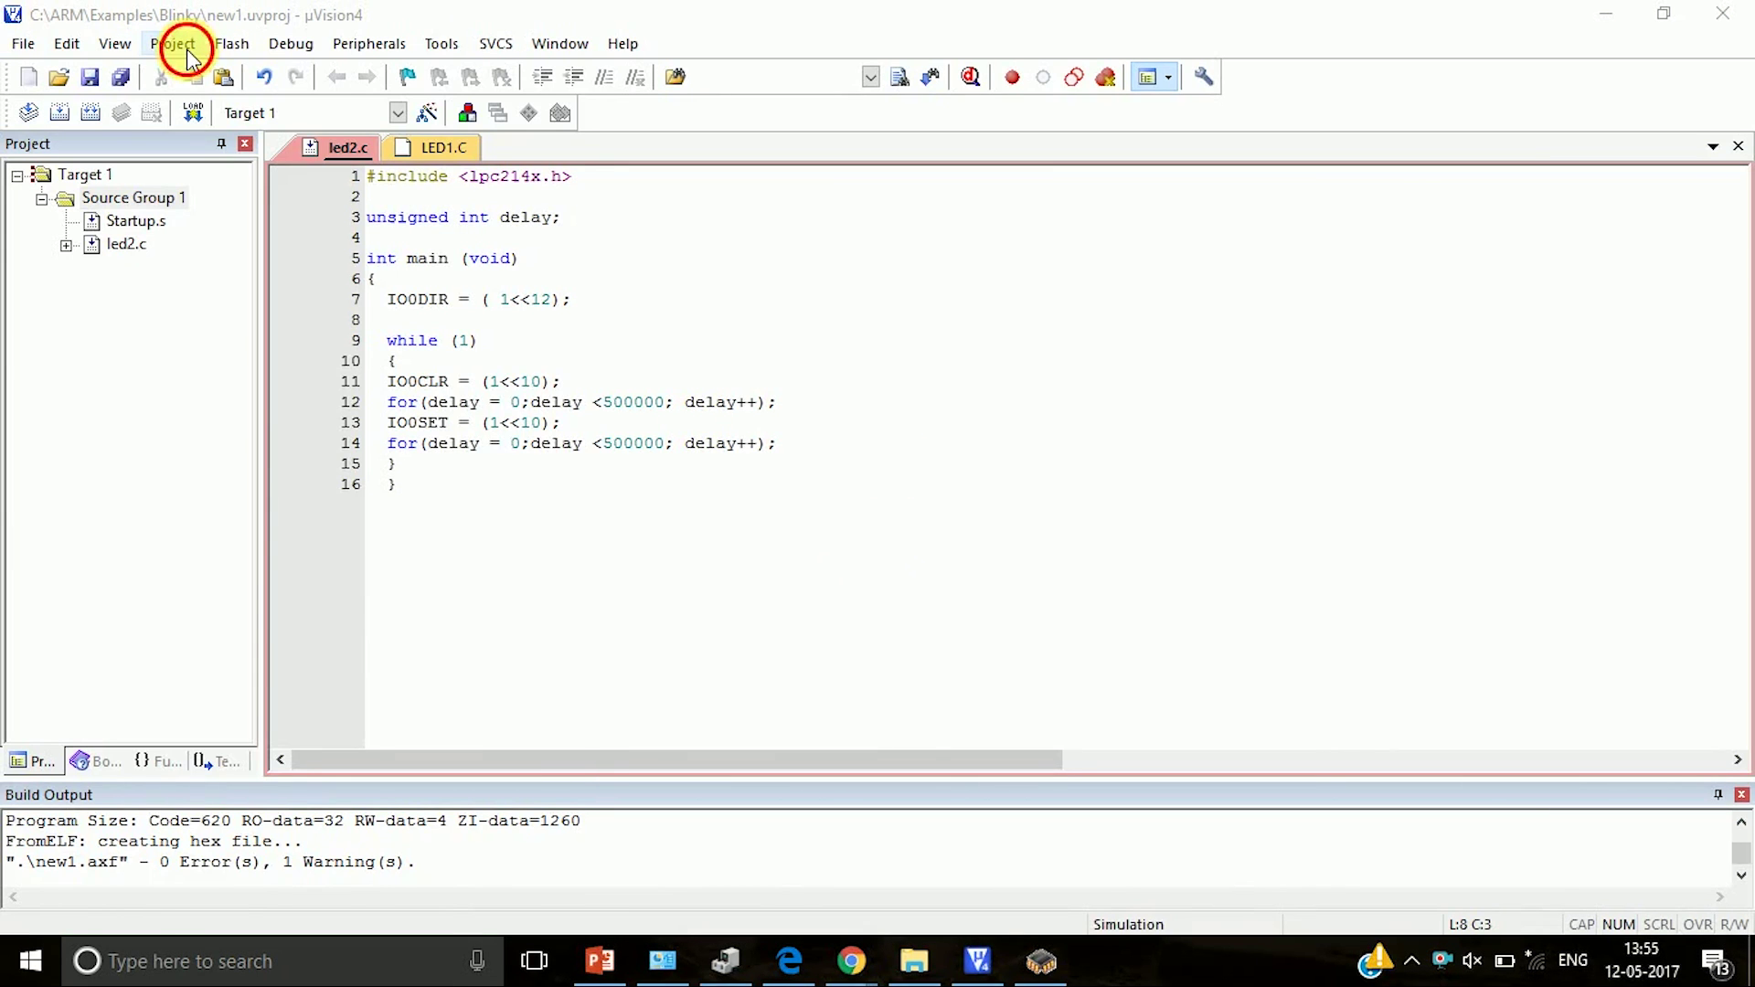
pyautogui.click(200, 73)
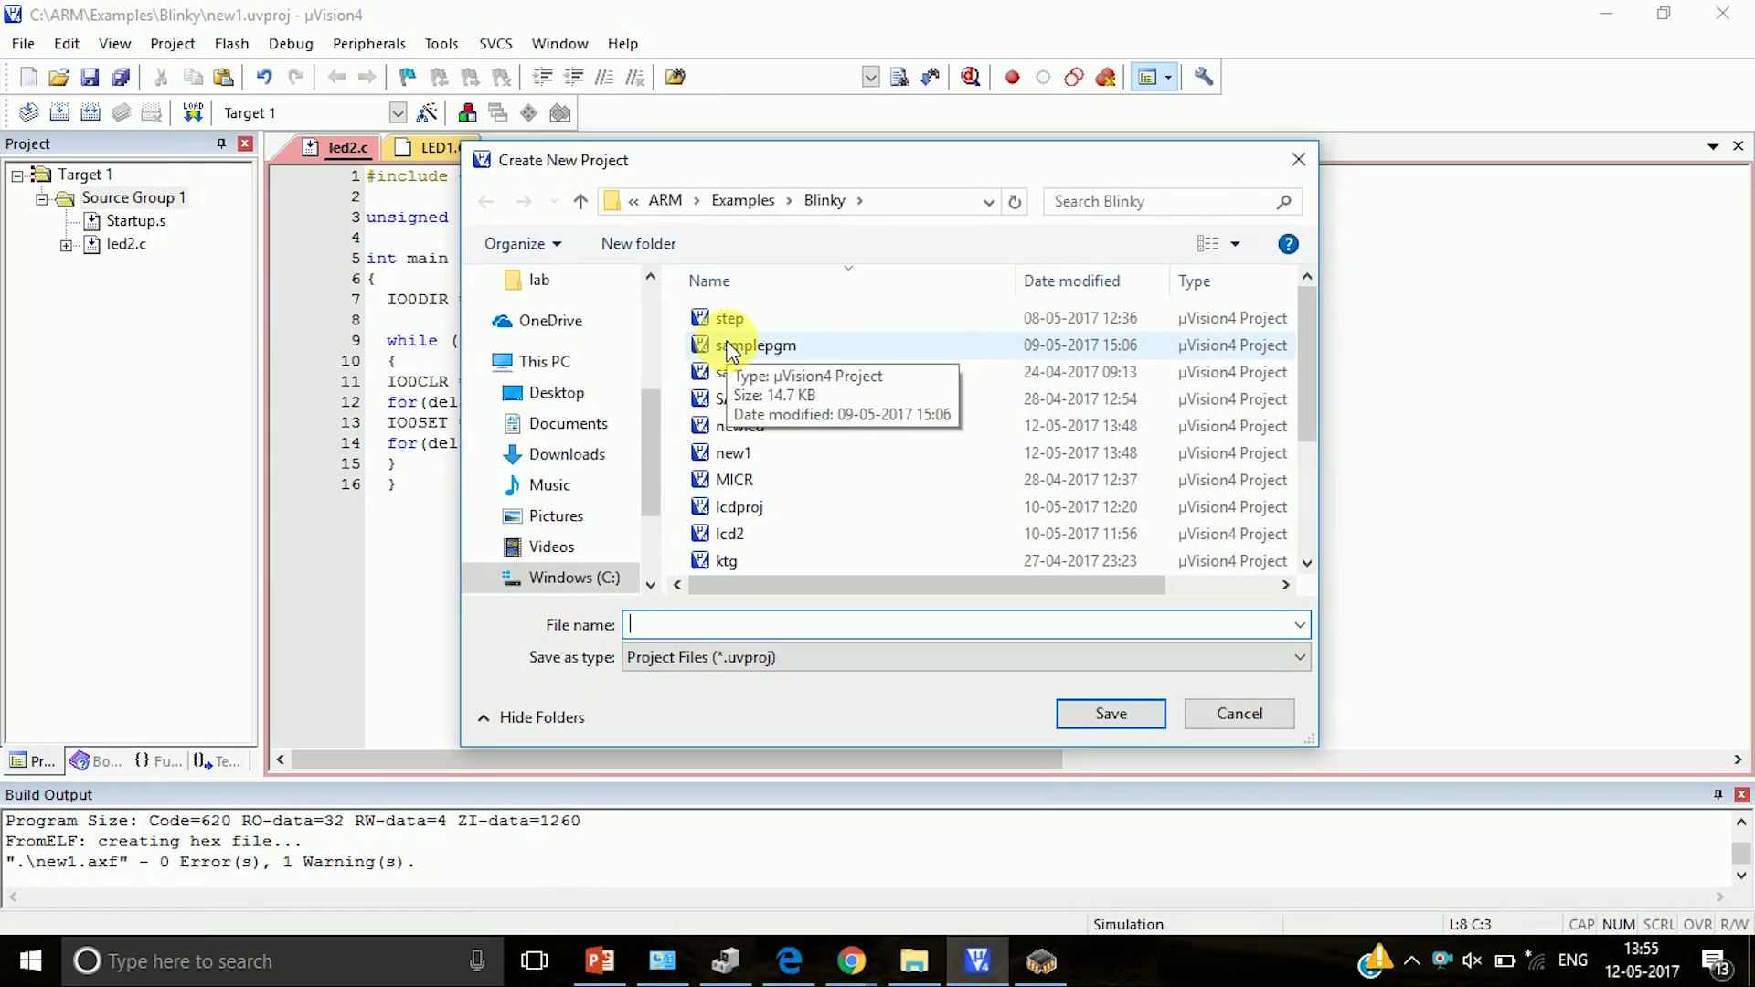
pyautogui.write('new')
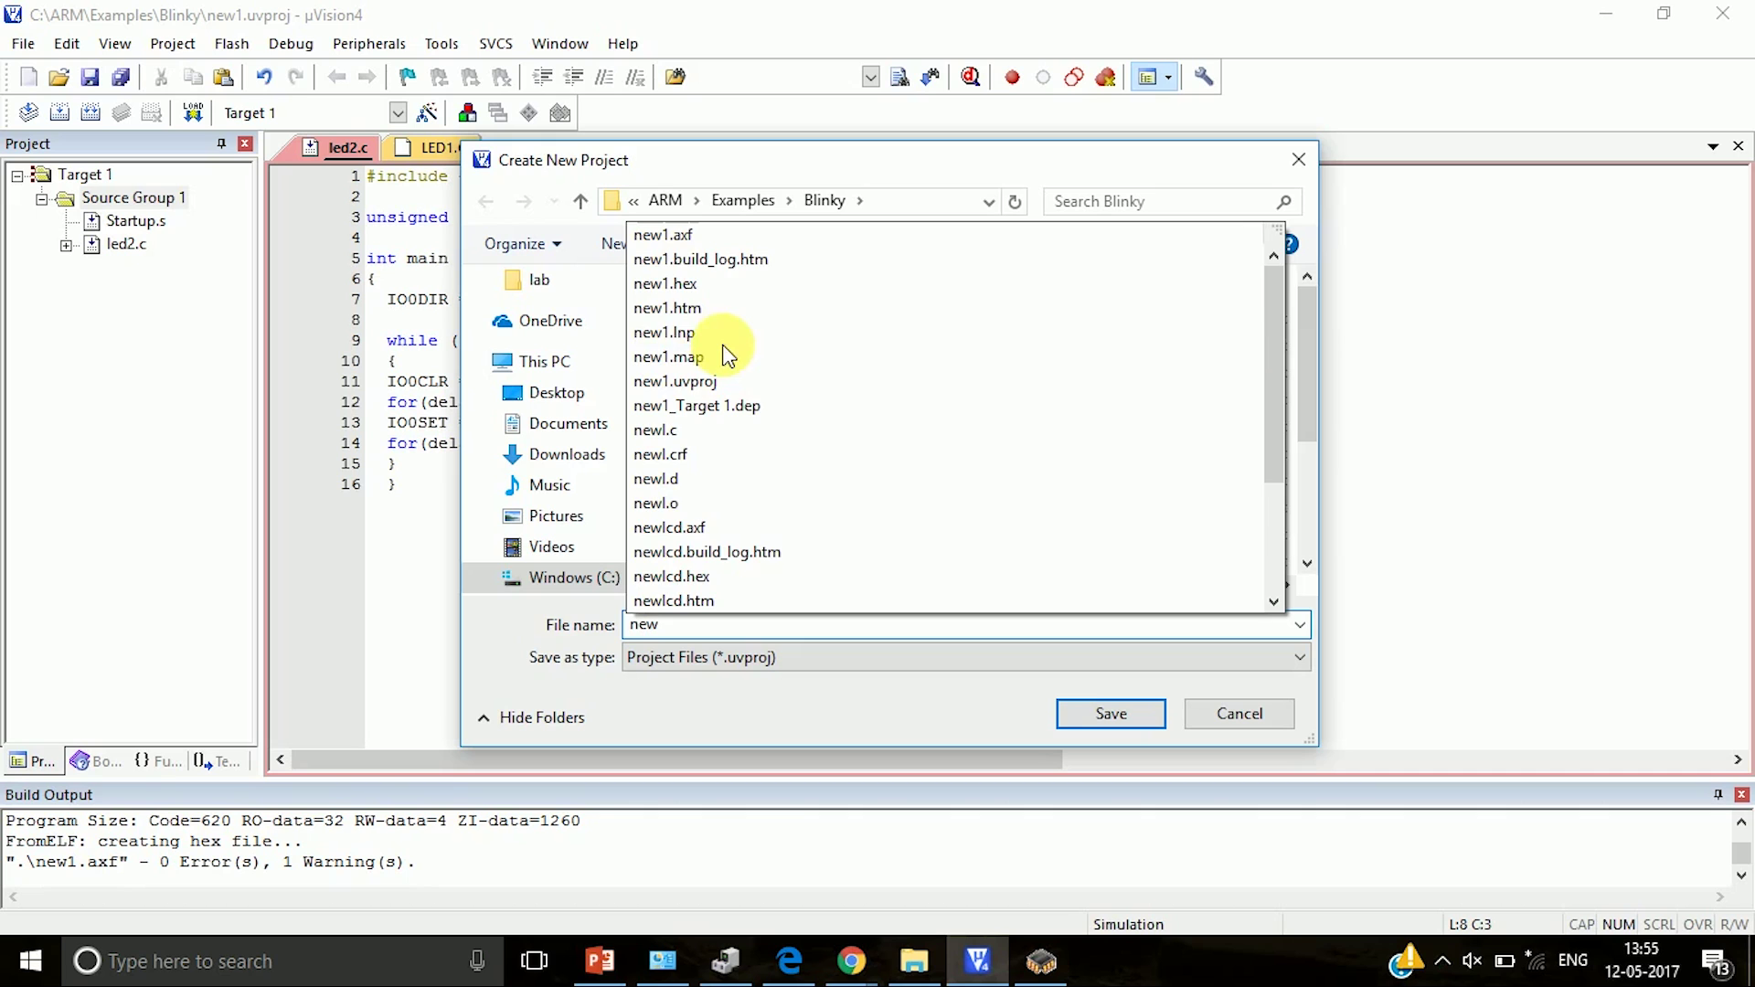
pyautogui.write('2')
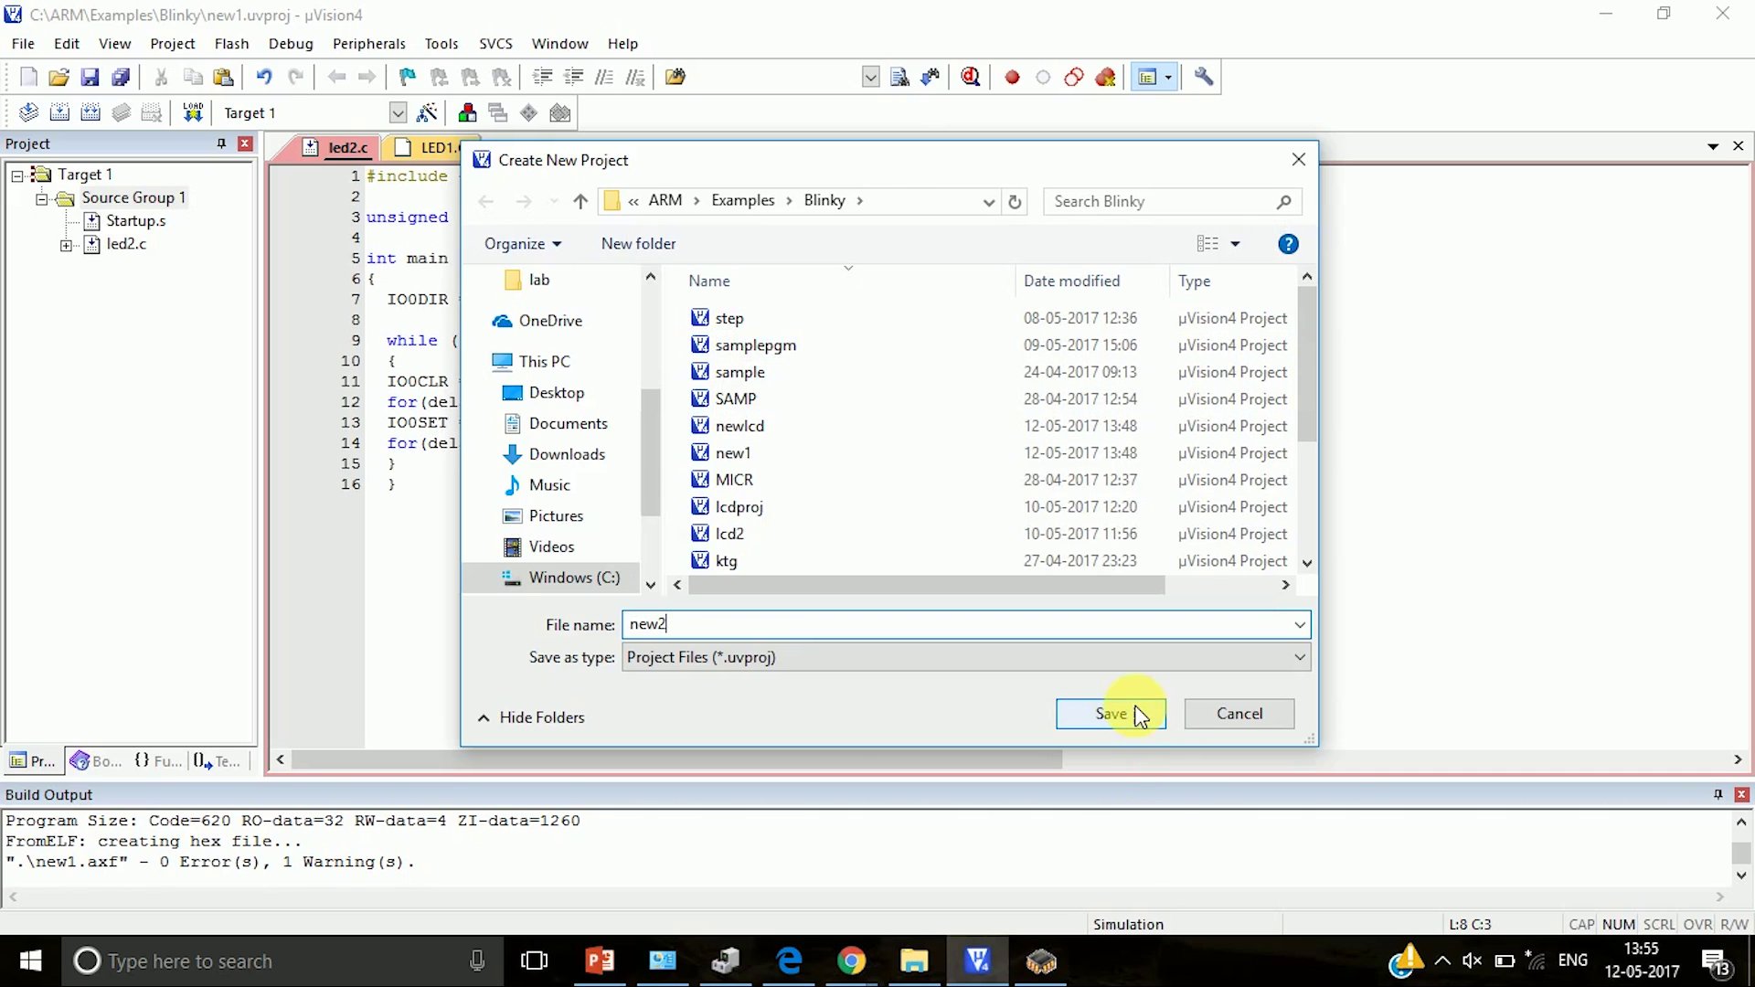
pyautogui.click(1110, 714)
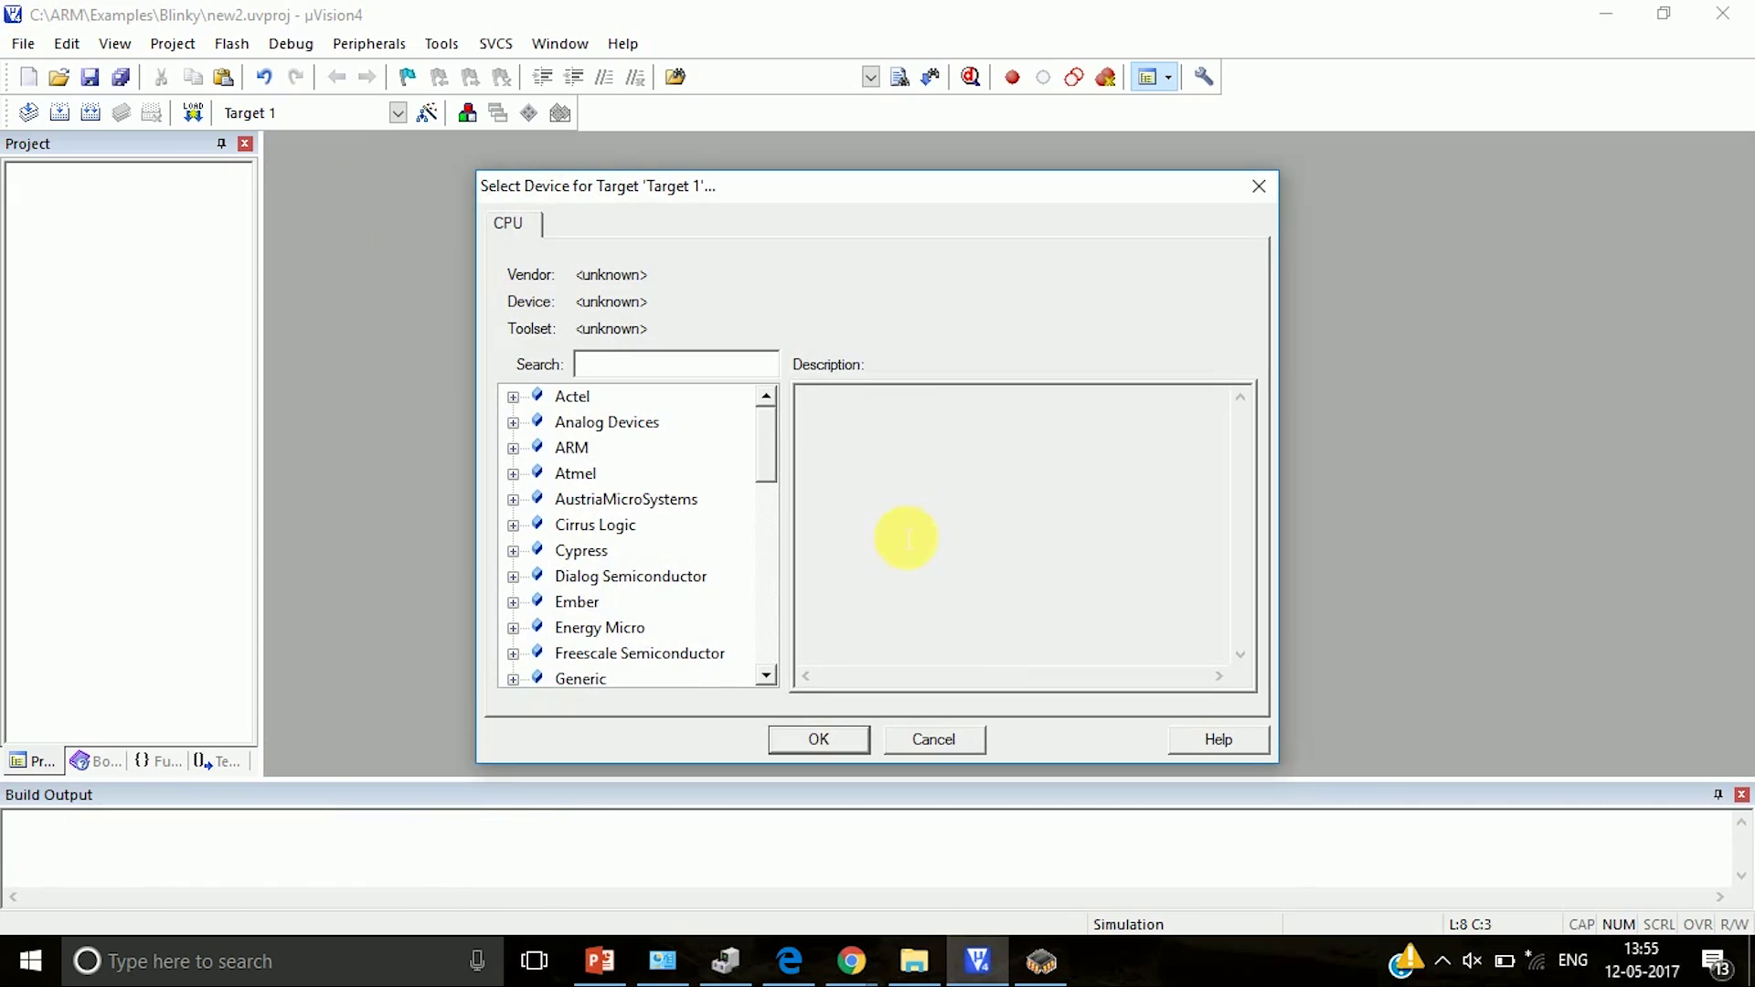
pyautogui.write('lpc')
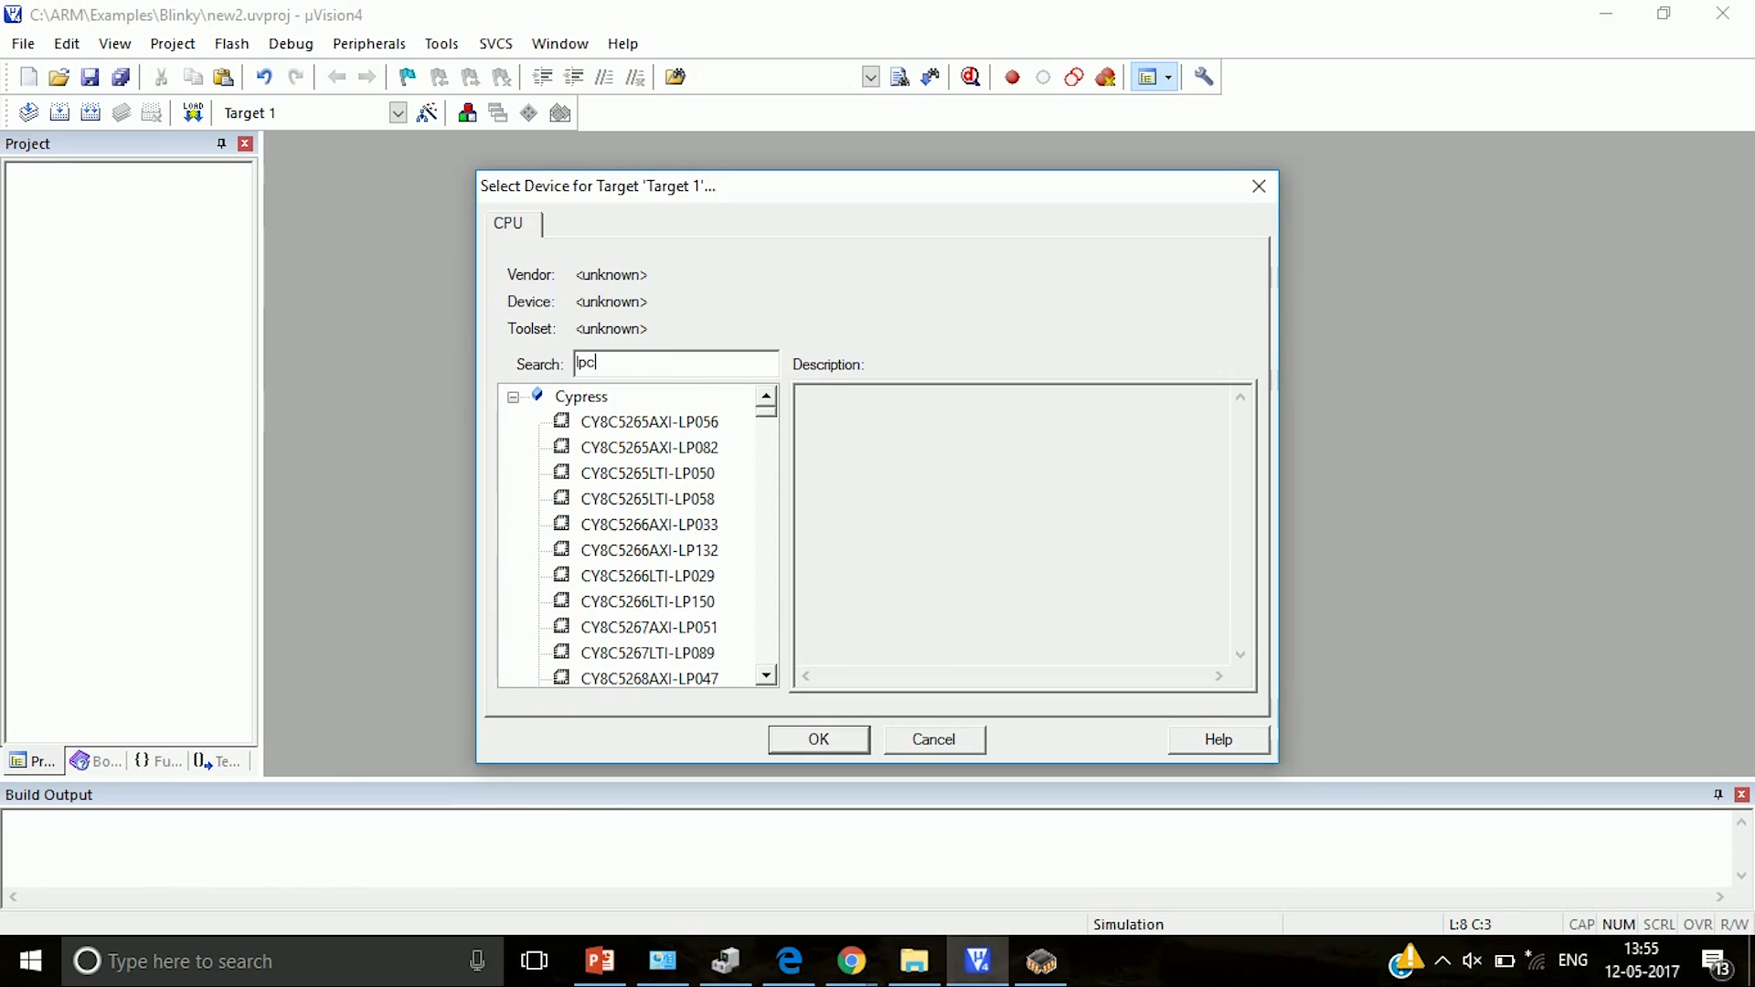
pyautogui.write('214')
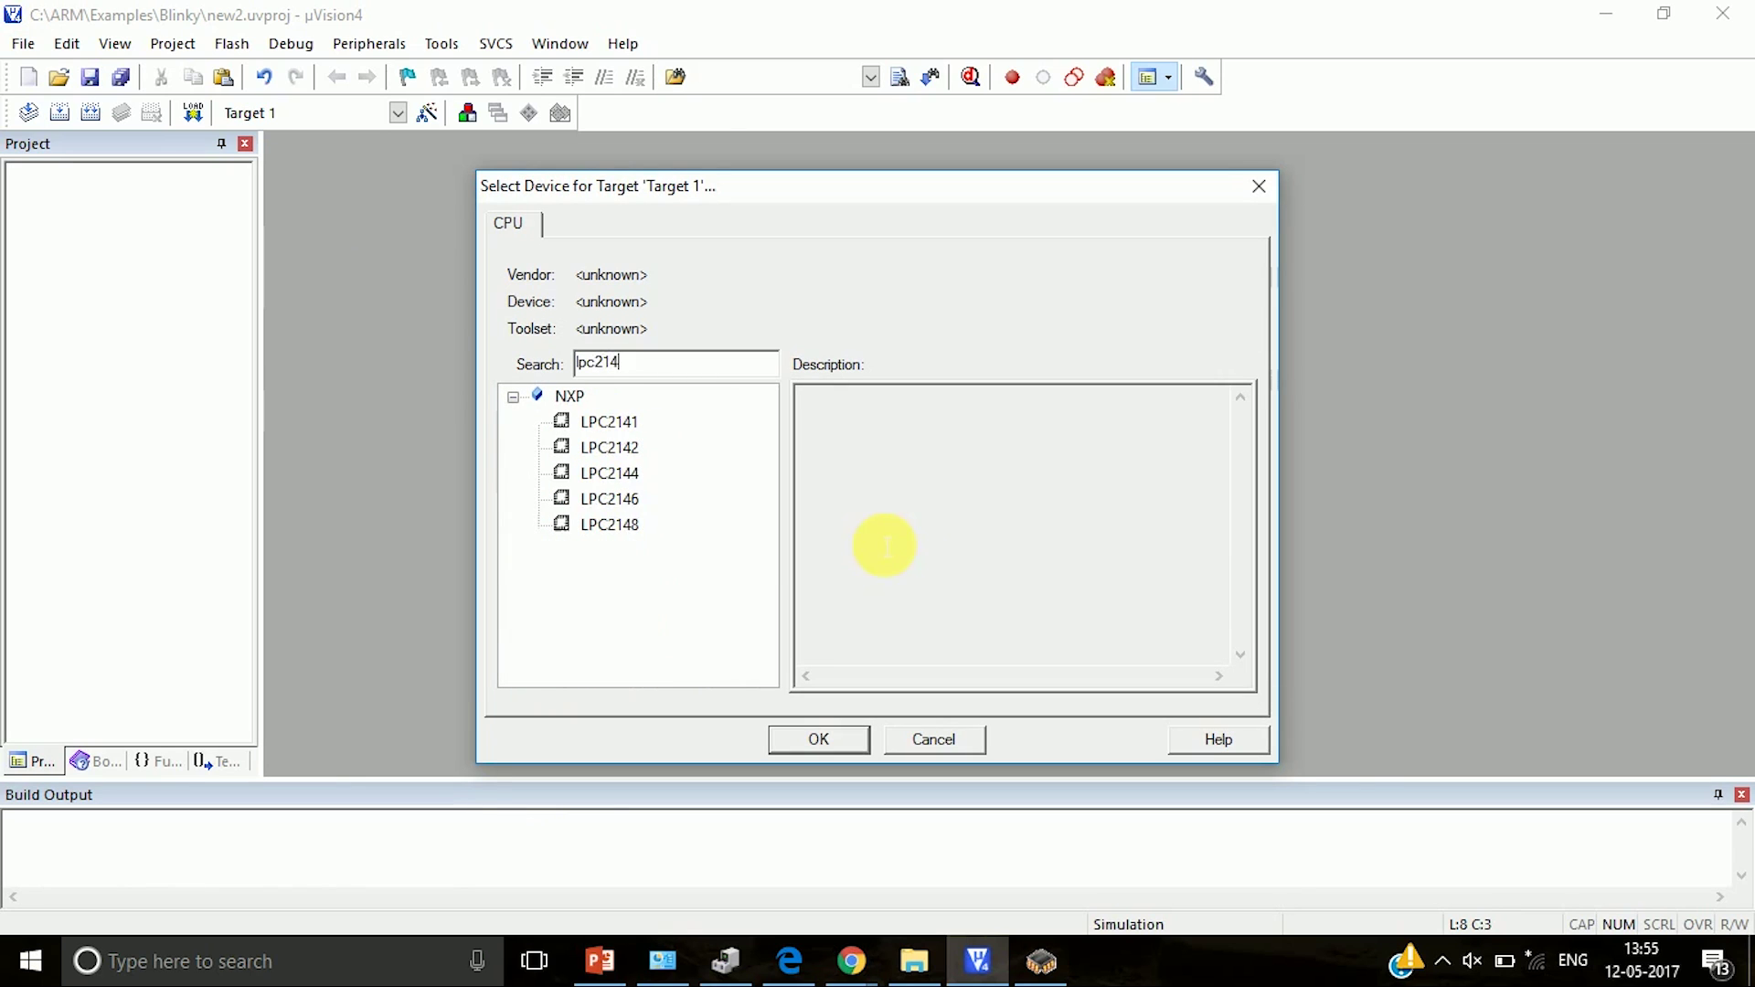
pyautogui.write('8')
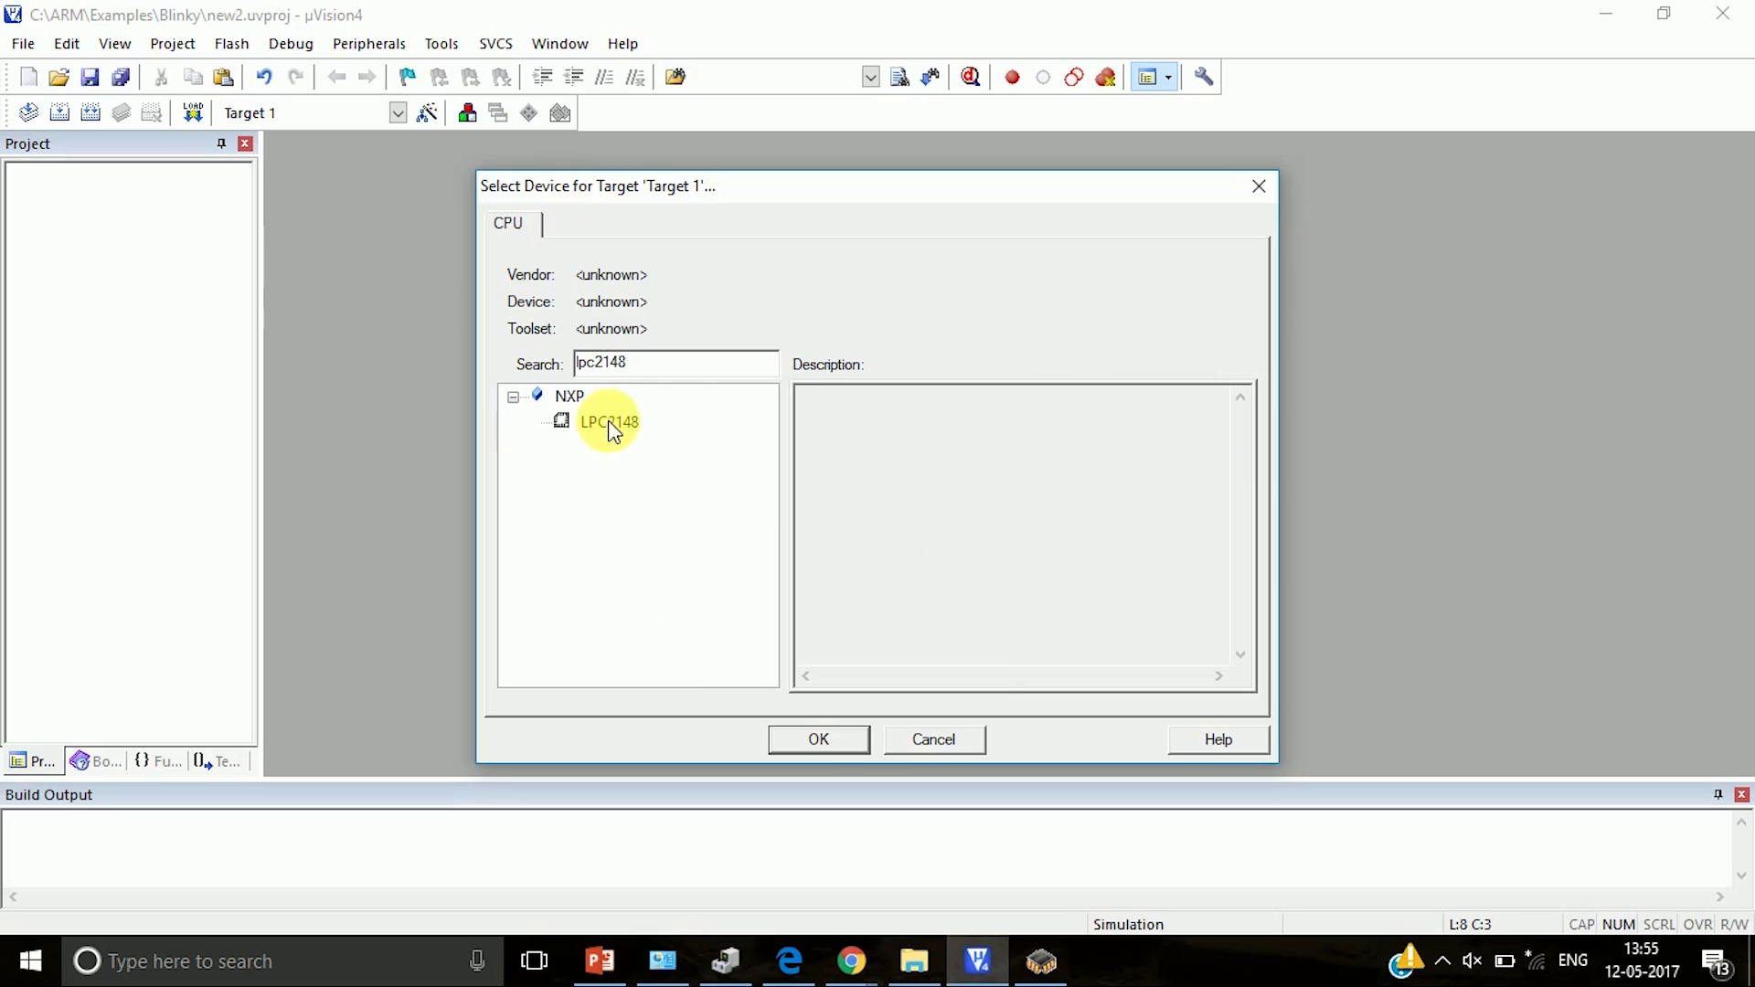
# - Select the NXP LPC2148 device and copy in Startup.s, overwriting the existing file
pyautogui.click(609, 423)
pyautogui.click(823, 741)
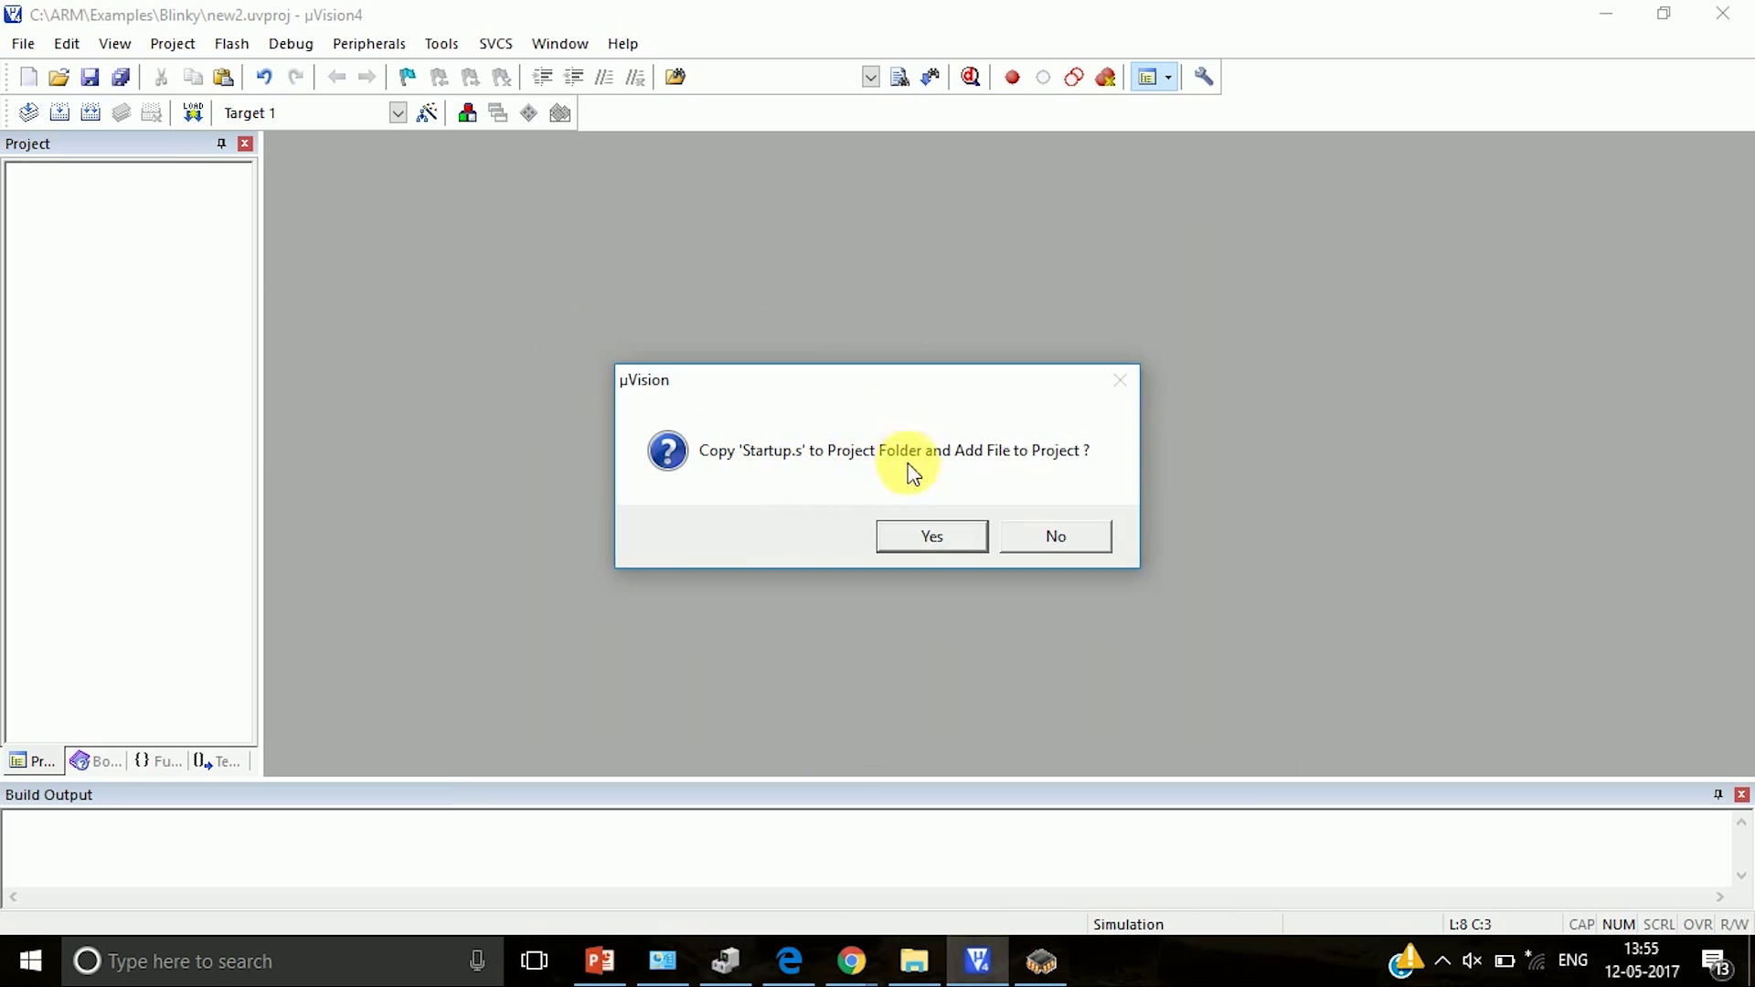
pyautogui.click(933, 541)
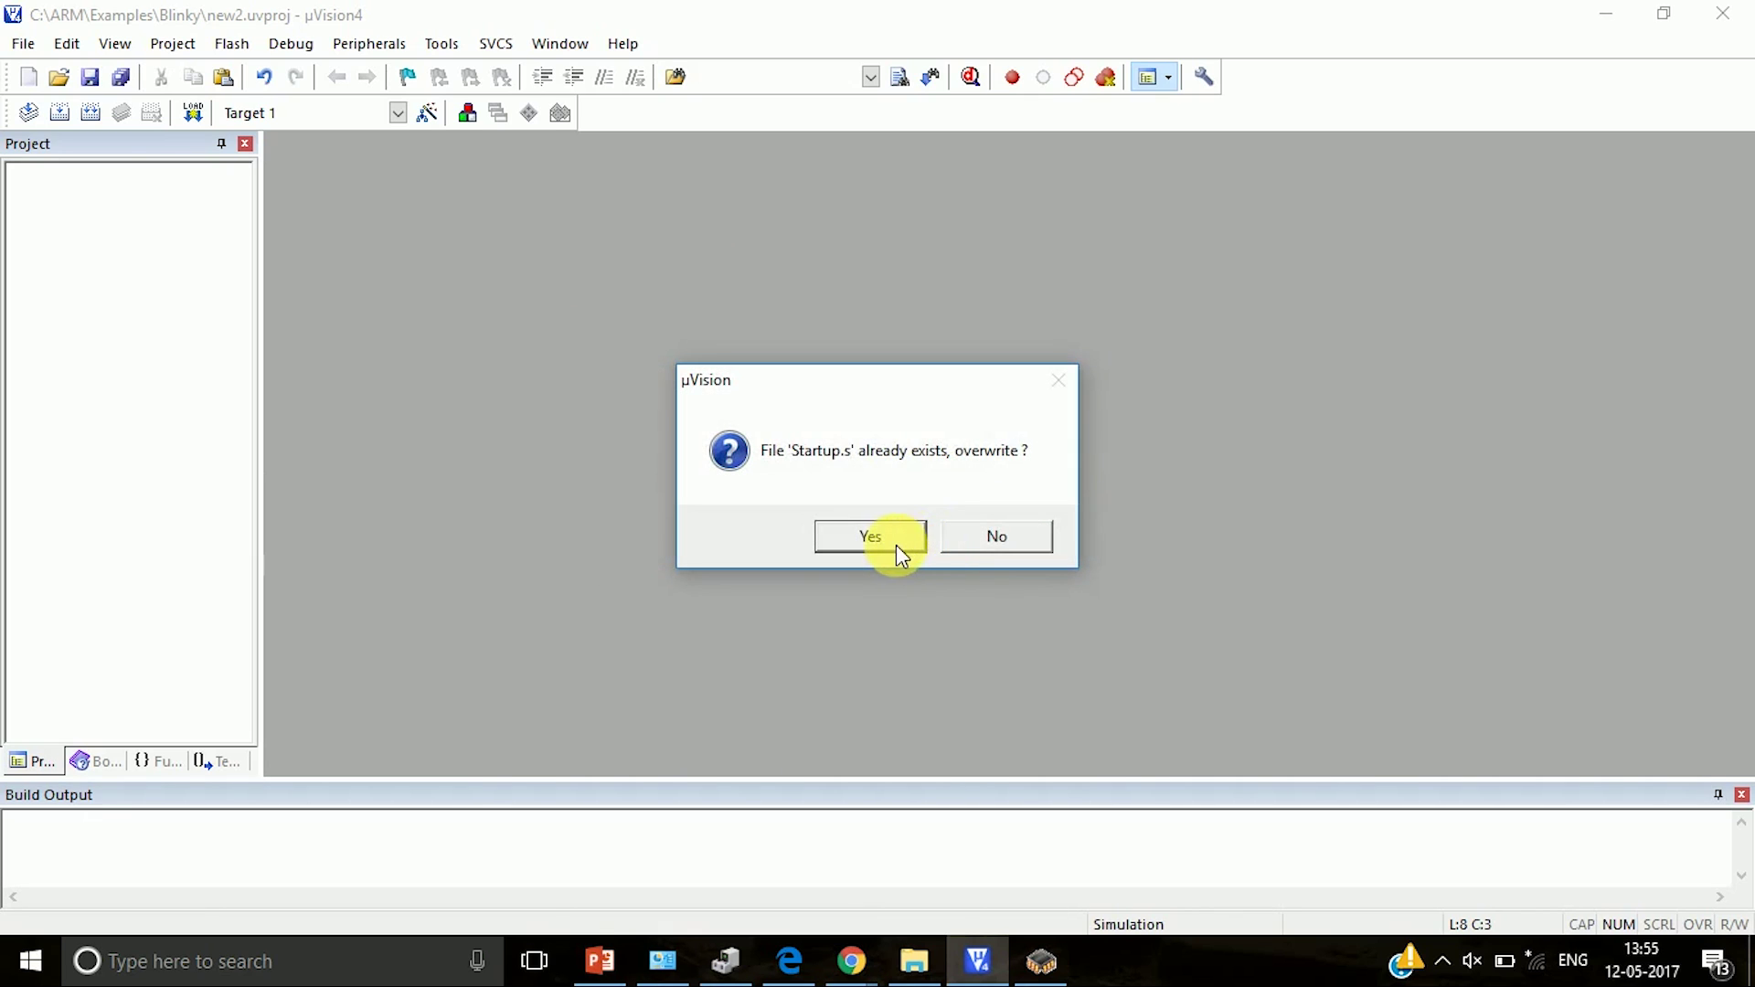
pyautogui.click(896, 544)
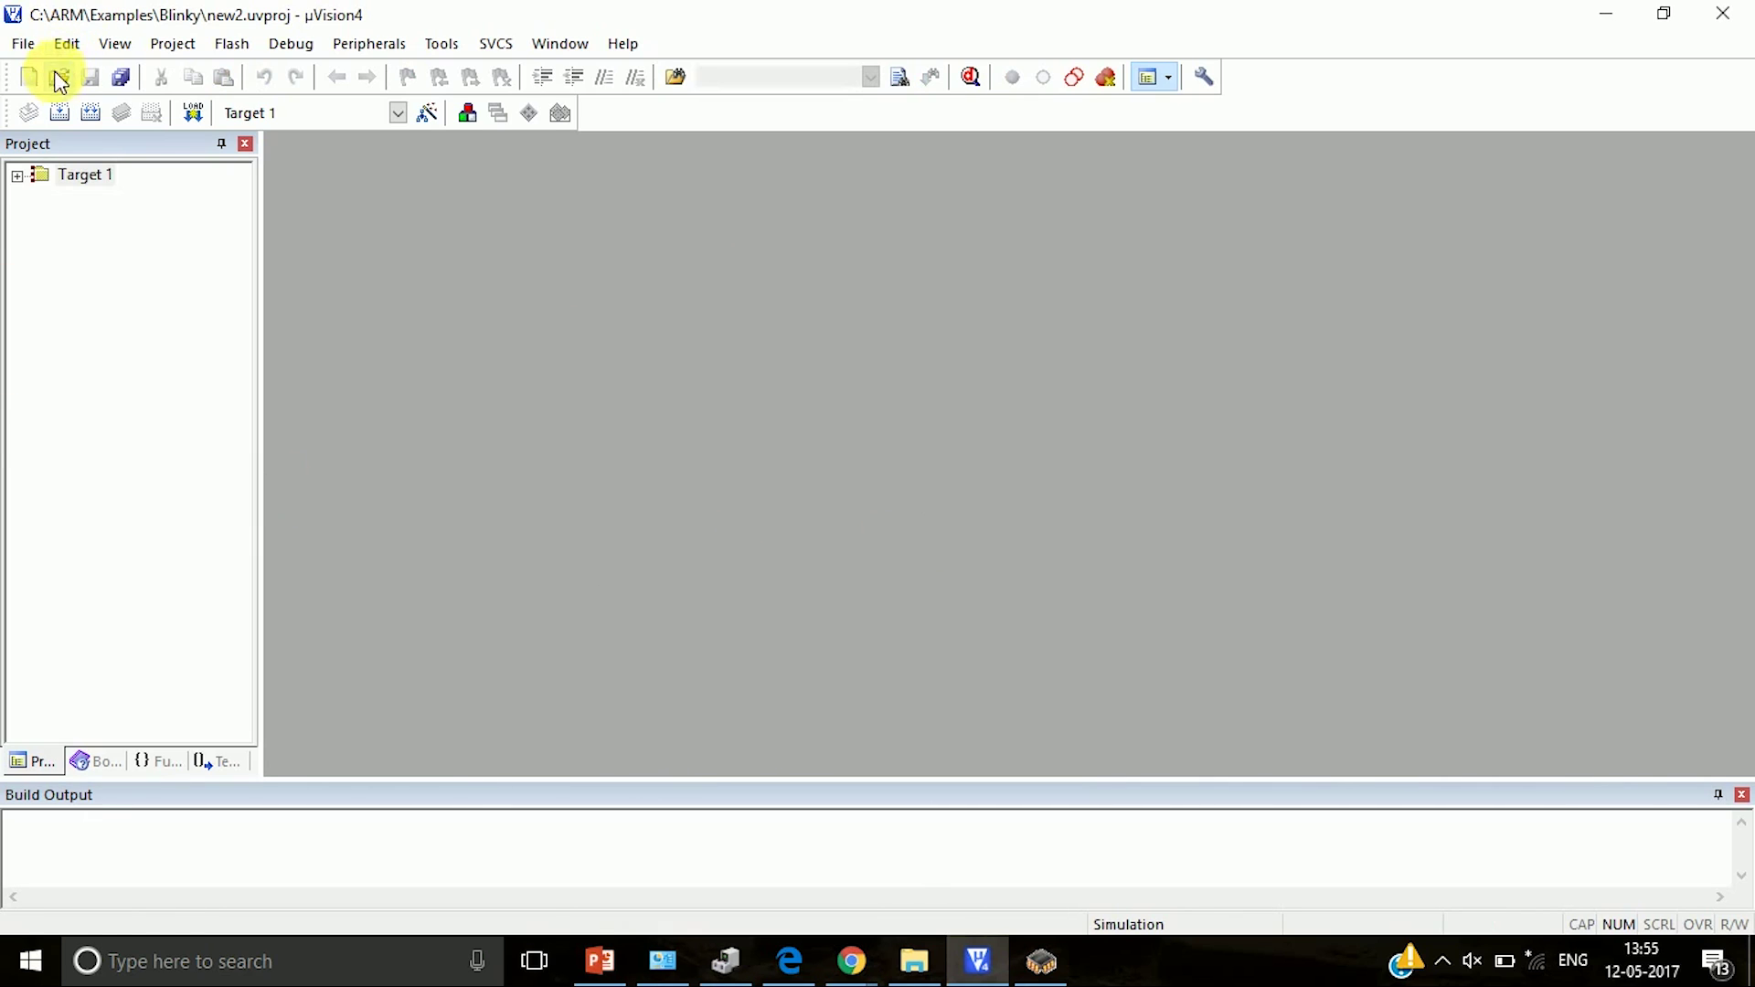
# - Expand Target 1 and Source Group 1 to show Startup.s, and create a blank document
pyautogui.click(17, 176)
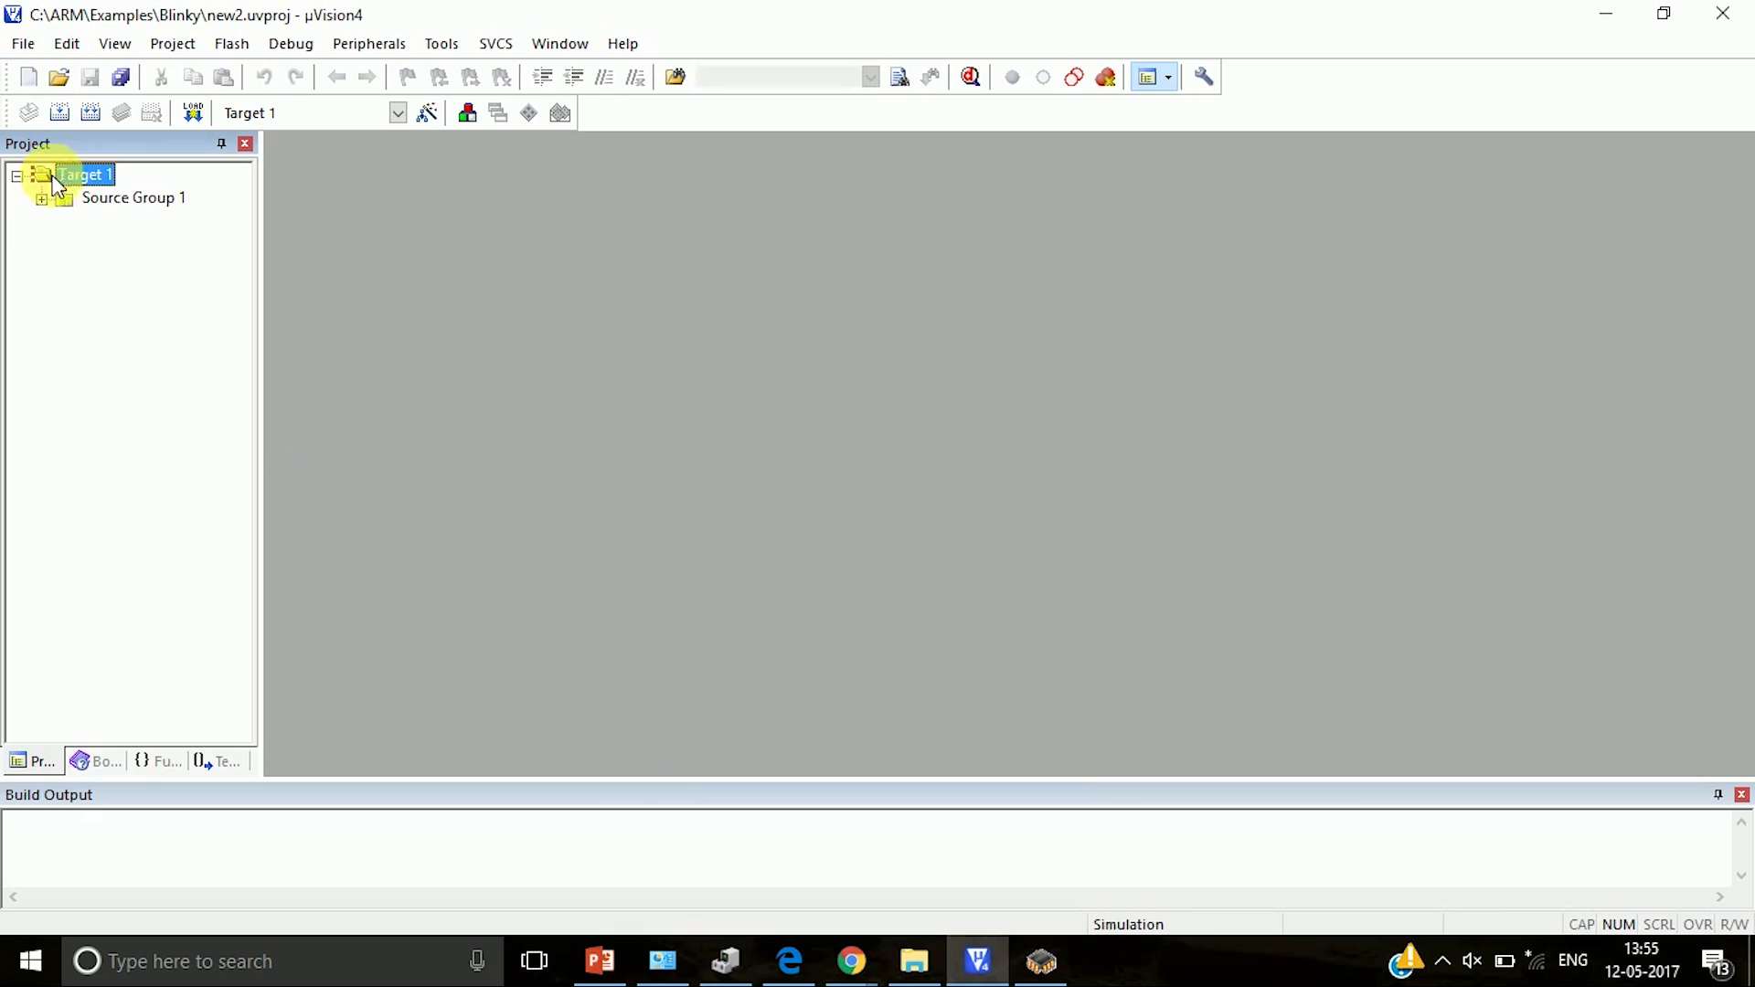
pyautogui.click(42, 199)
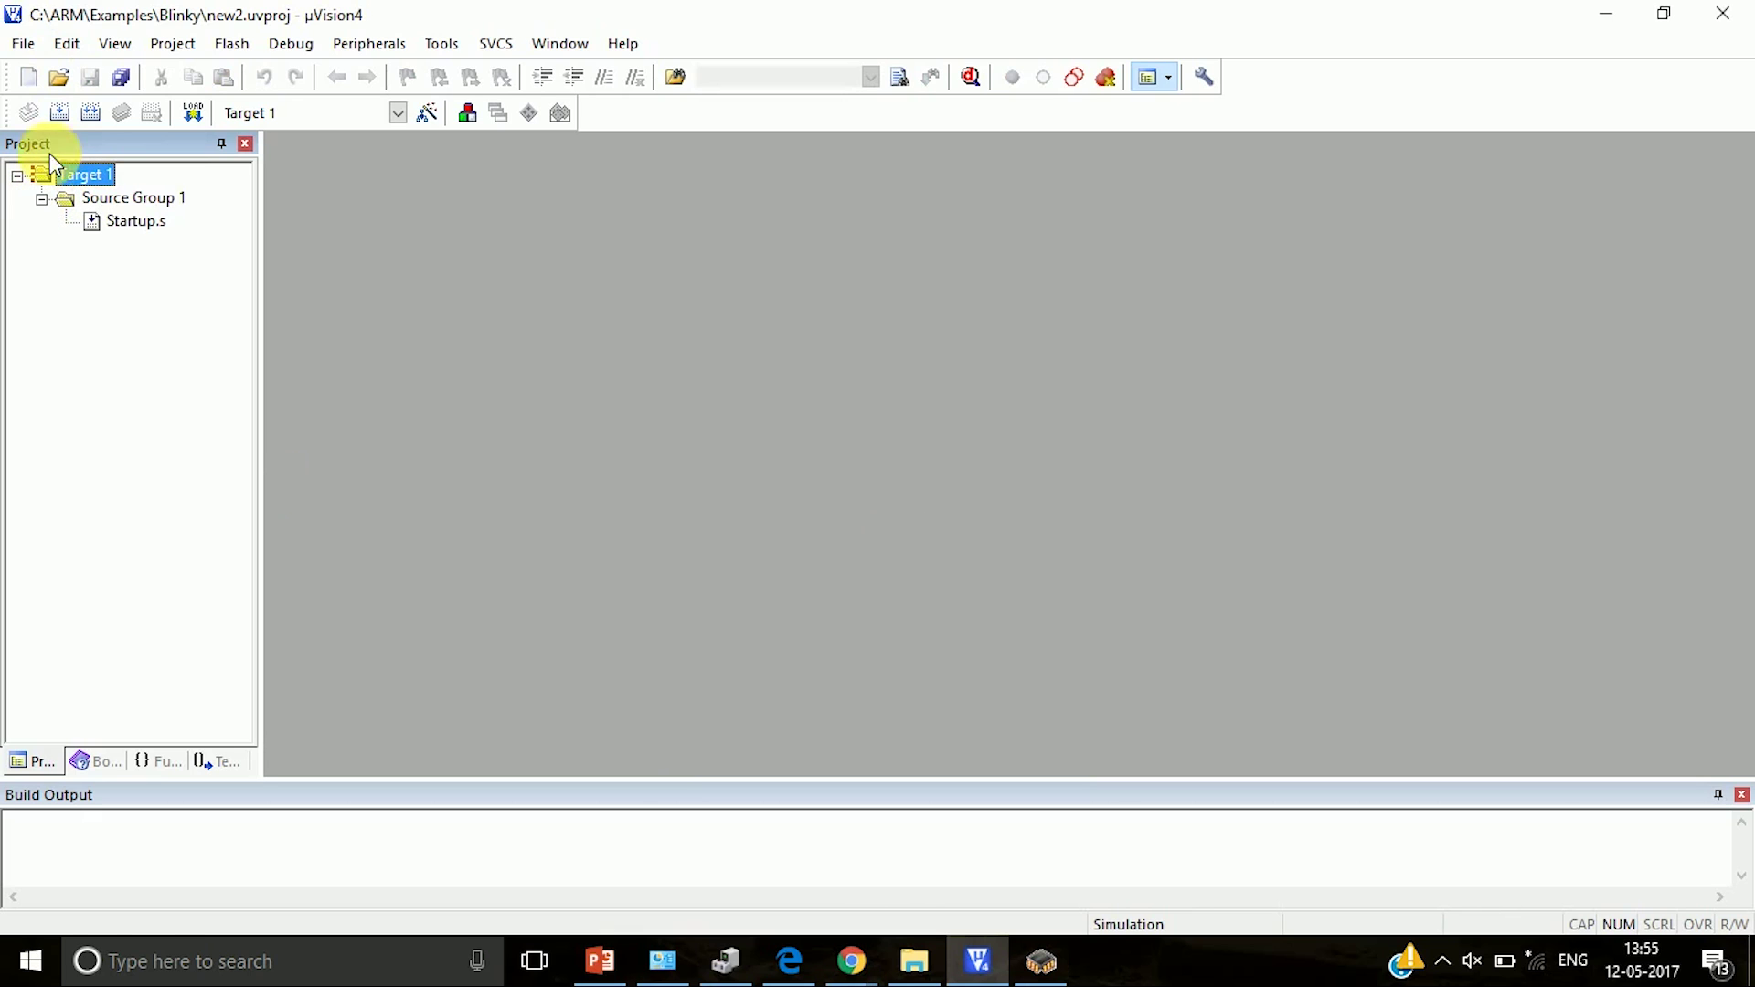
pyautogui.click(27, 77)
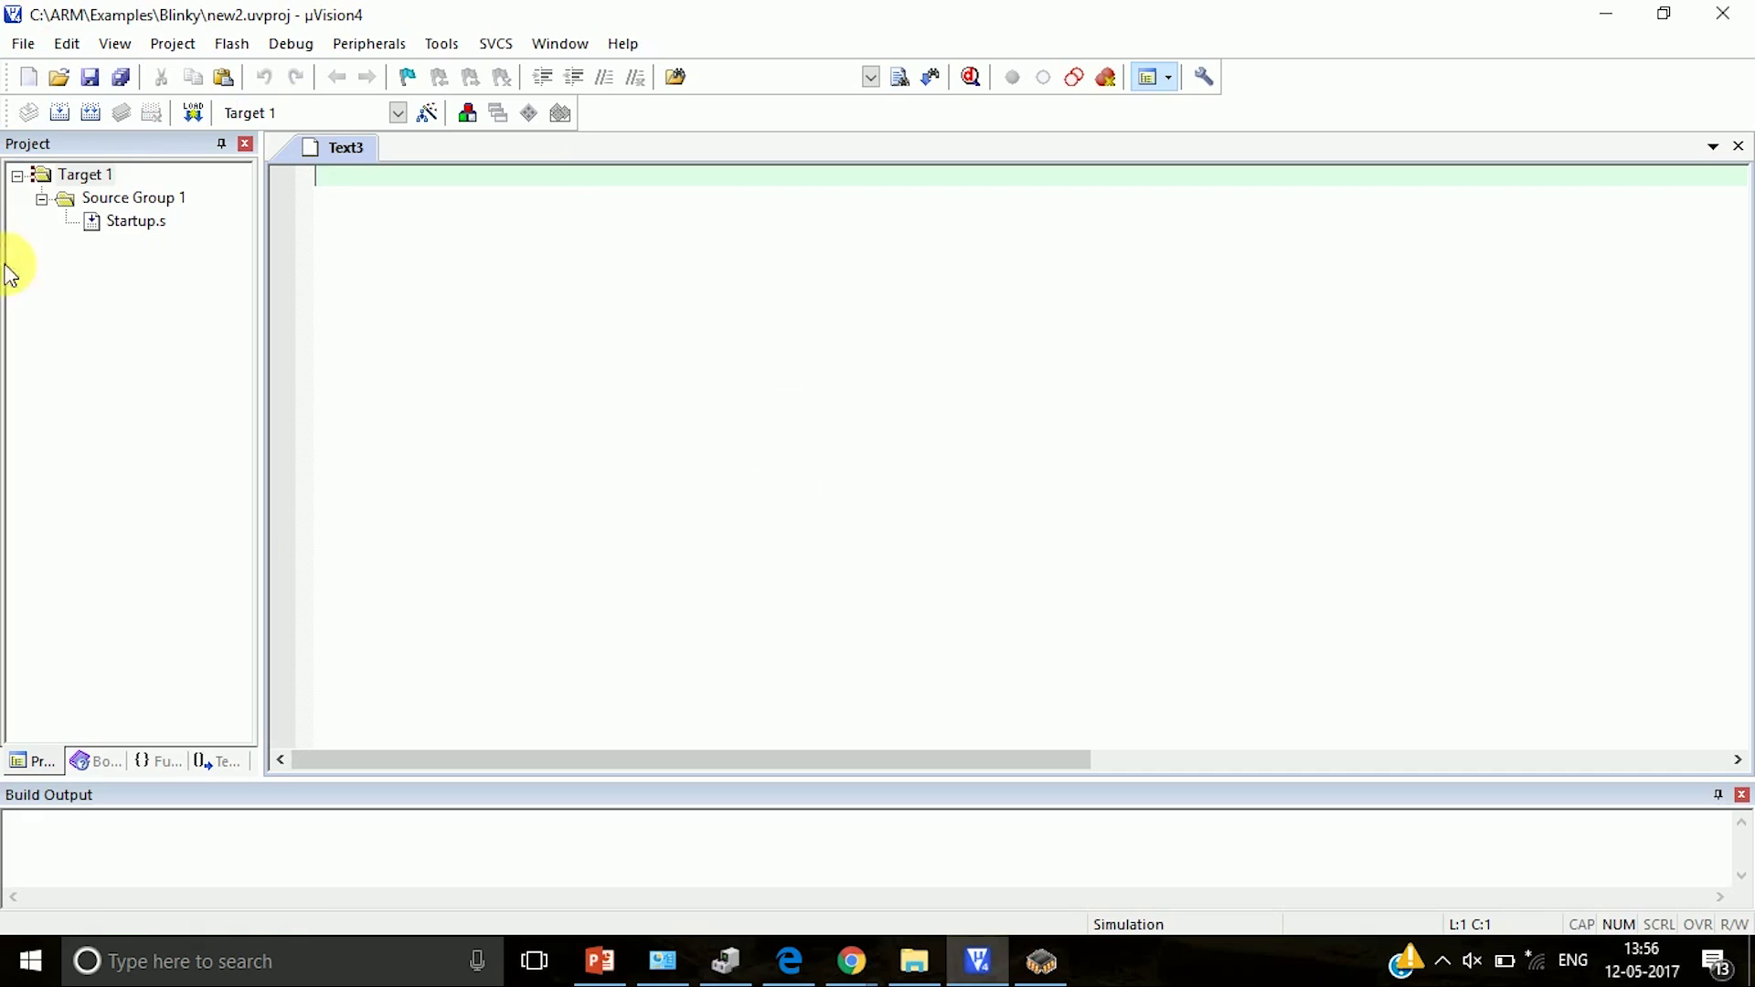
# - Copy the LED blink code from the recent file LED1.C into Text3
pyautogui.click(27, 48)
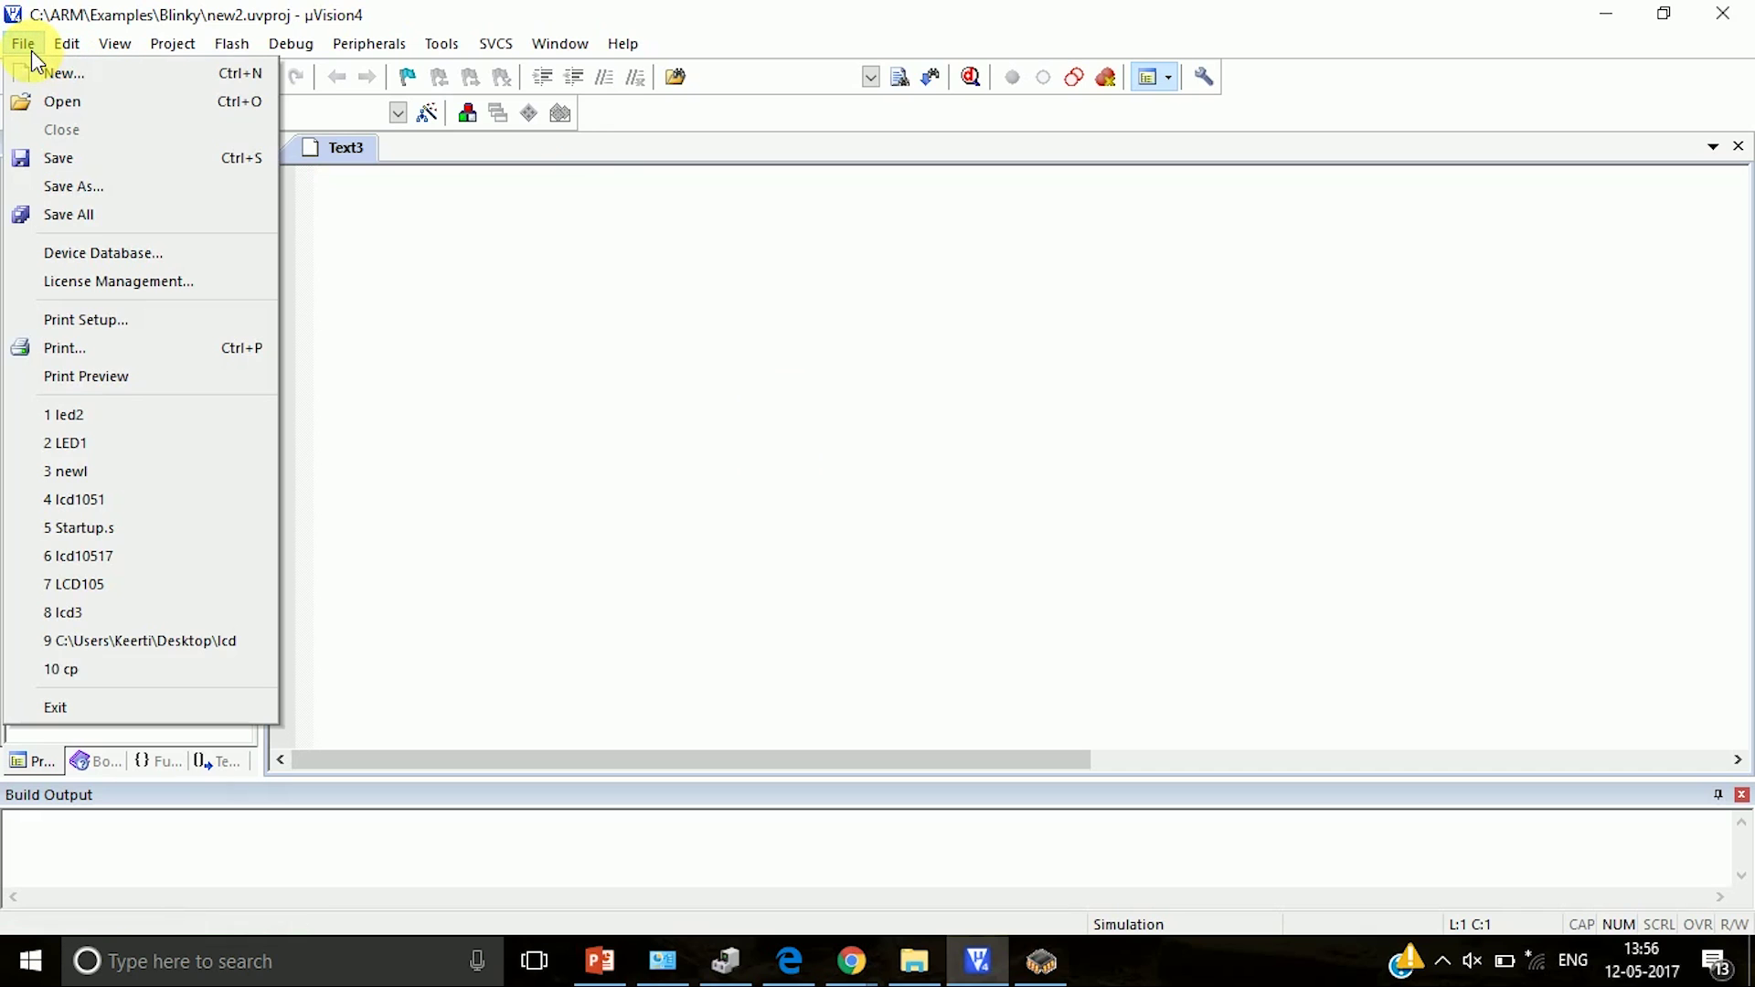
pyautogui.click(46, 439)
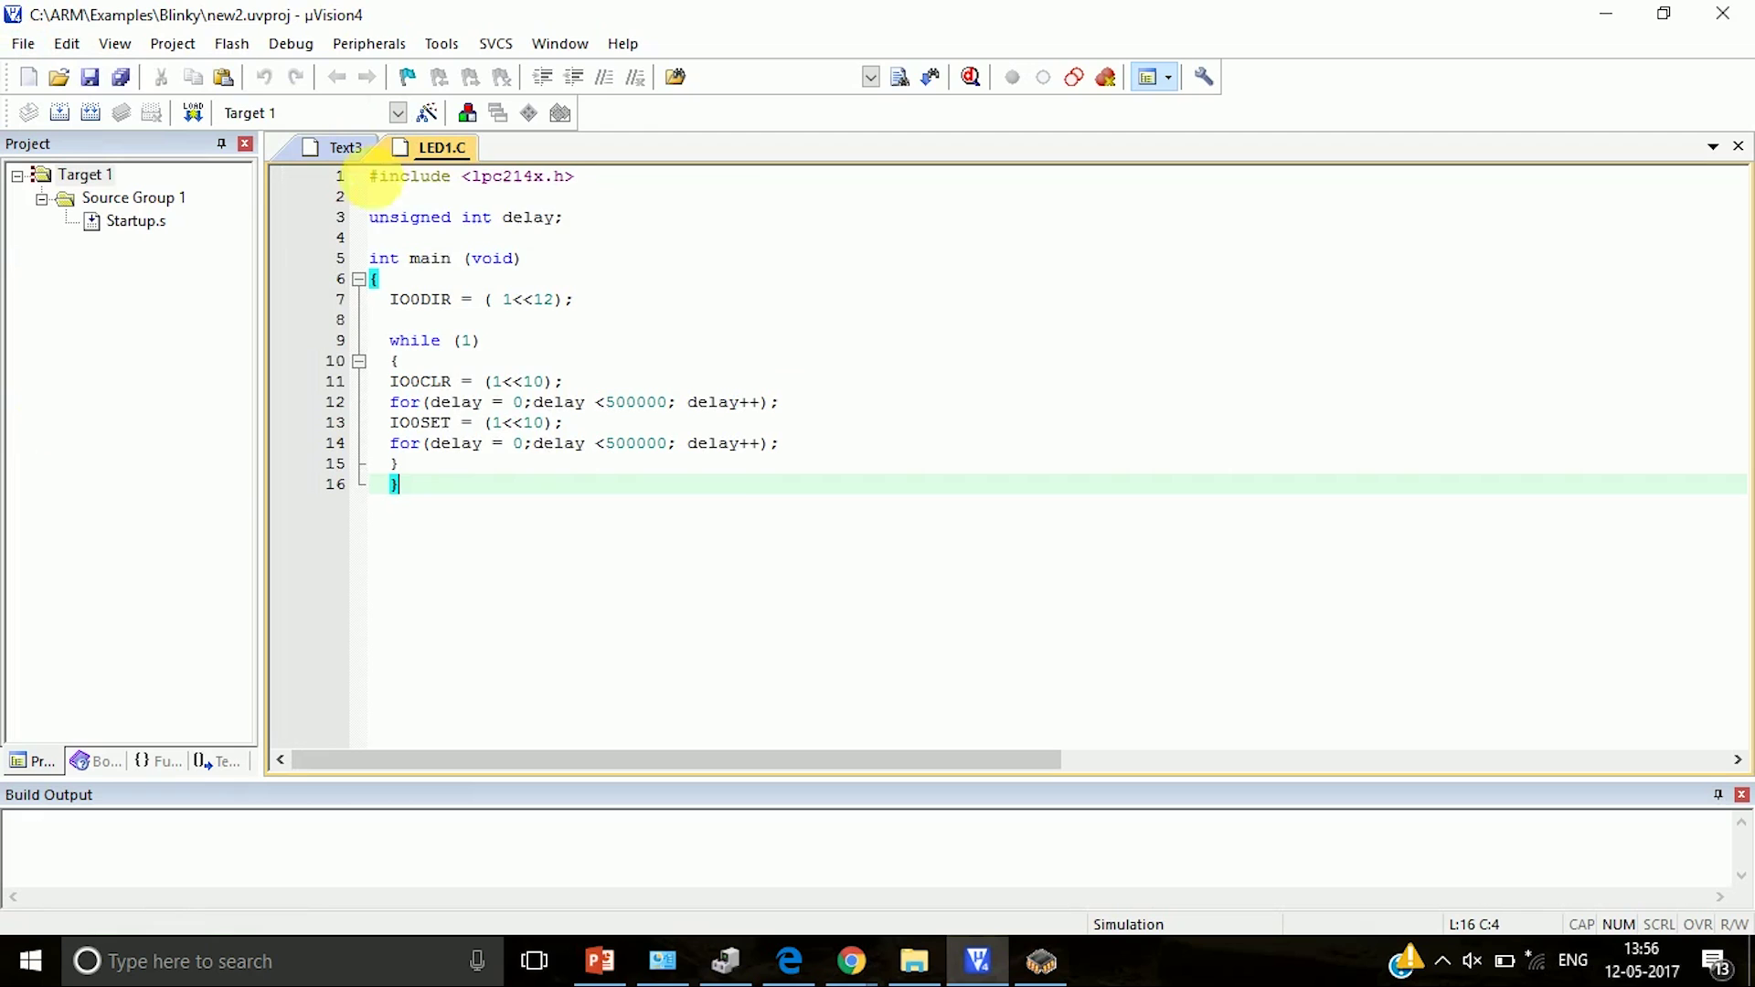
pyautogui.moveTo(370, 177)
pyautogui.mouseDown()
pyautogui.moveTo(518, 222)
pyautogui.moveTo(549, 438)
pyautogui.moveTo(530, 505)
pyautogui.mouseUp()
pyautogui.hotkey('ctrl', 'c')
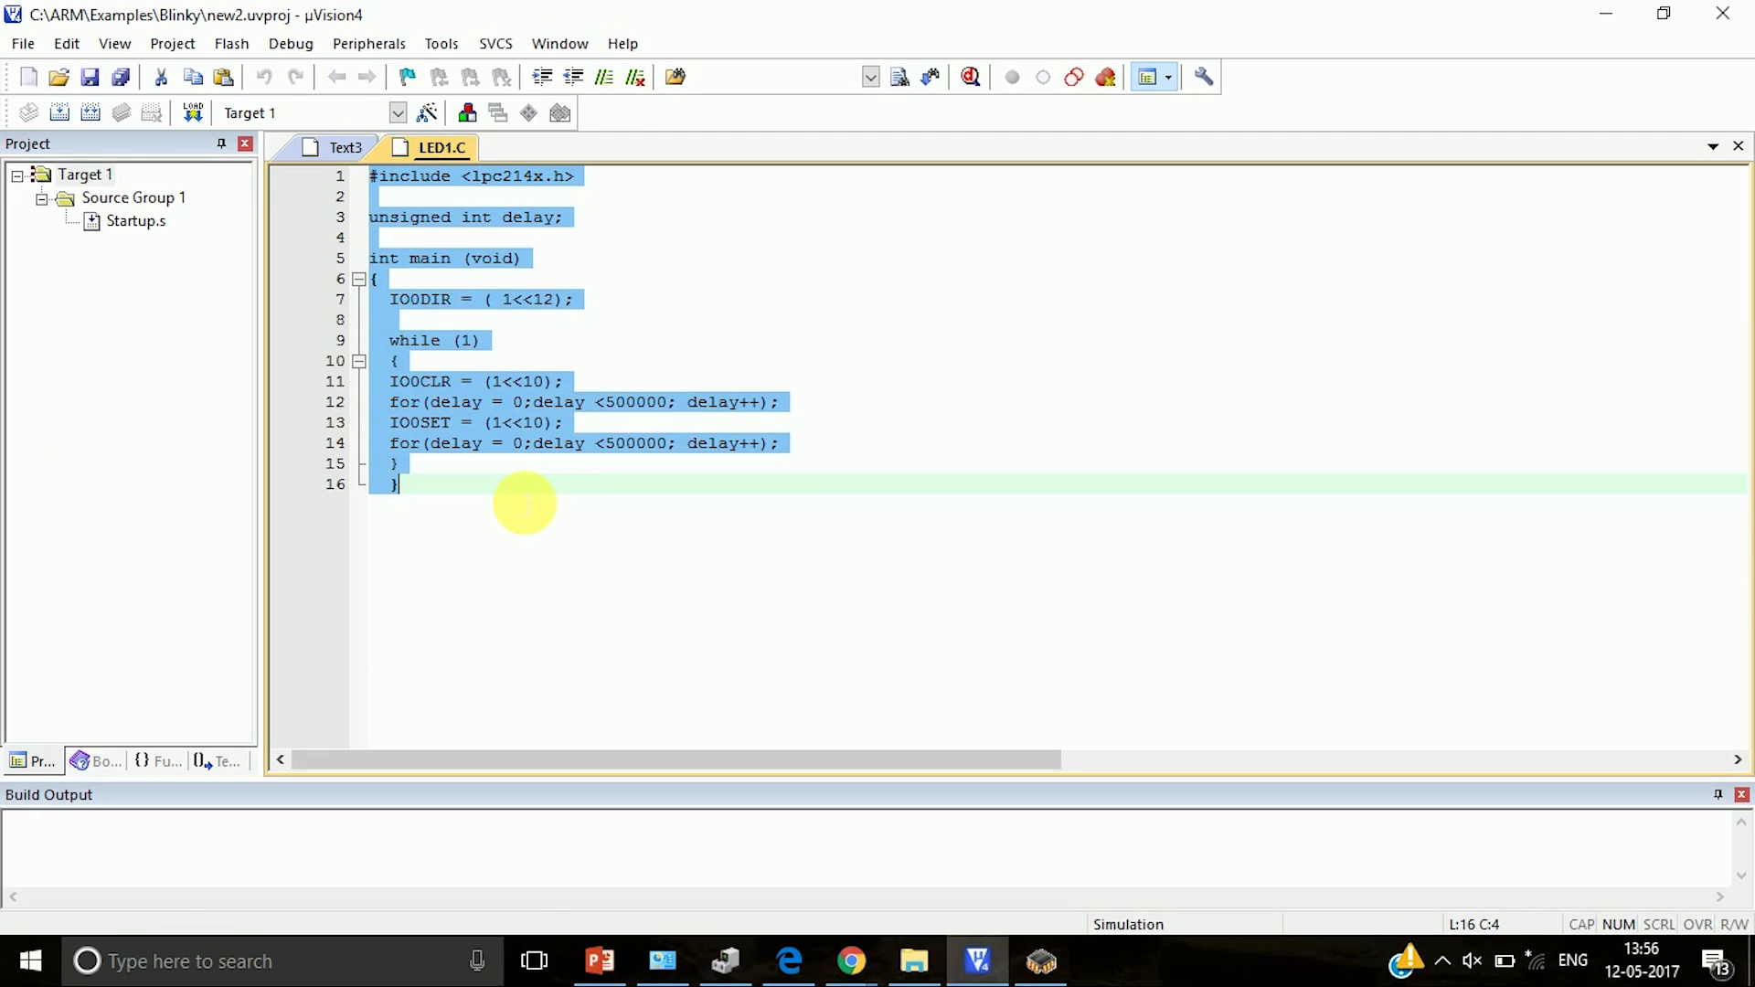
pyautogui.click(333, 145)
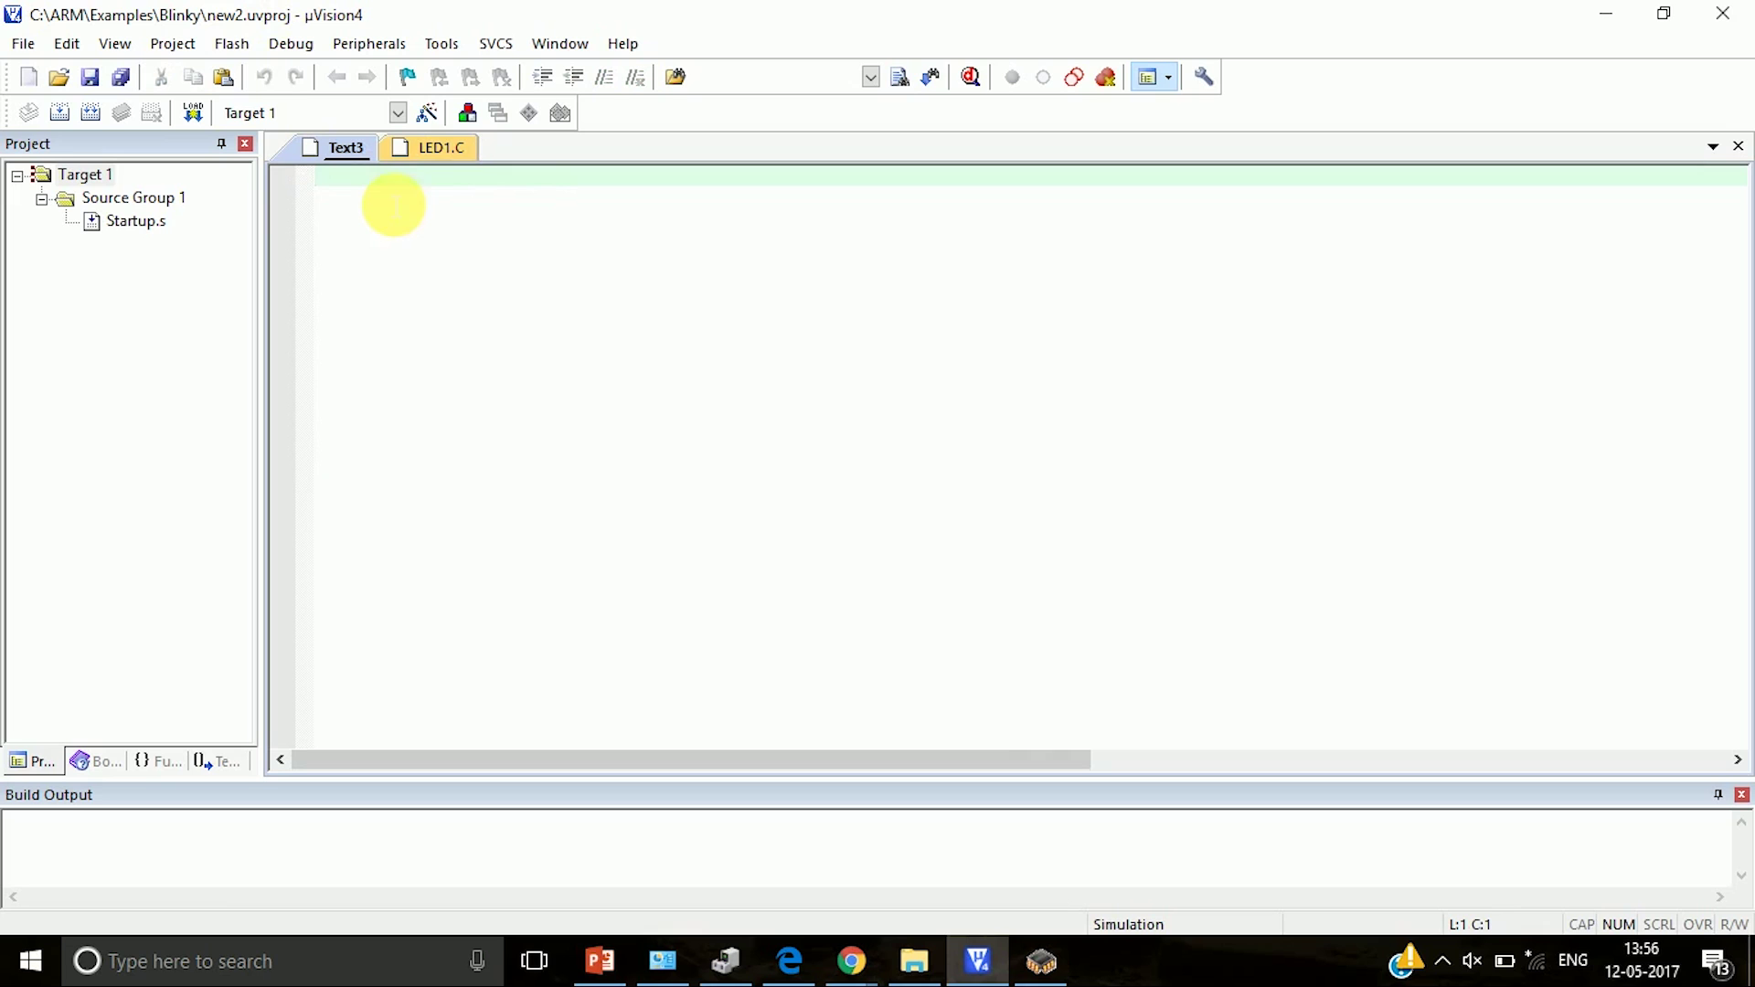
pyautogui.hotkey('ctrl', 'v')
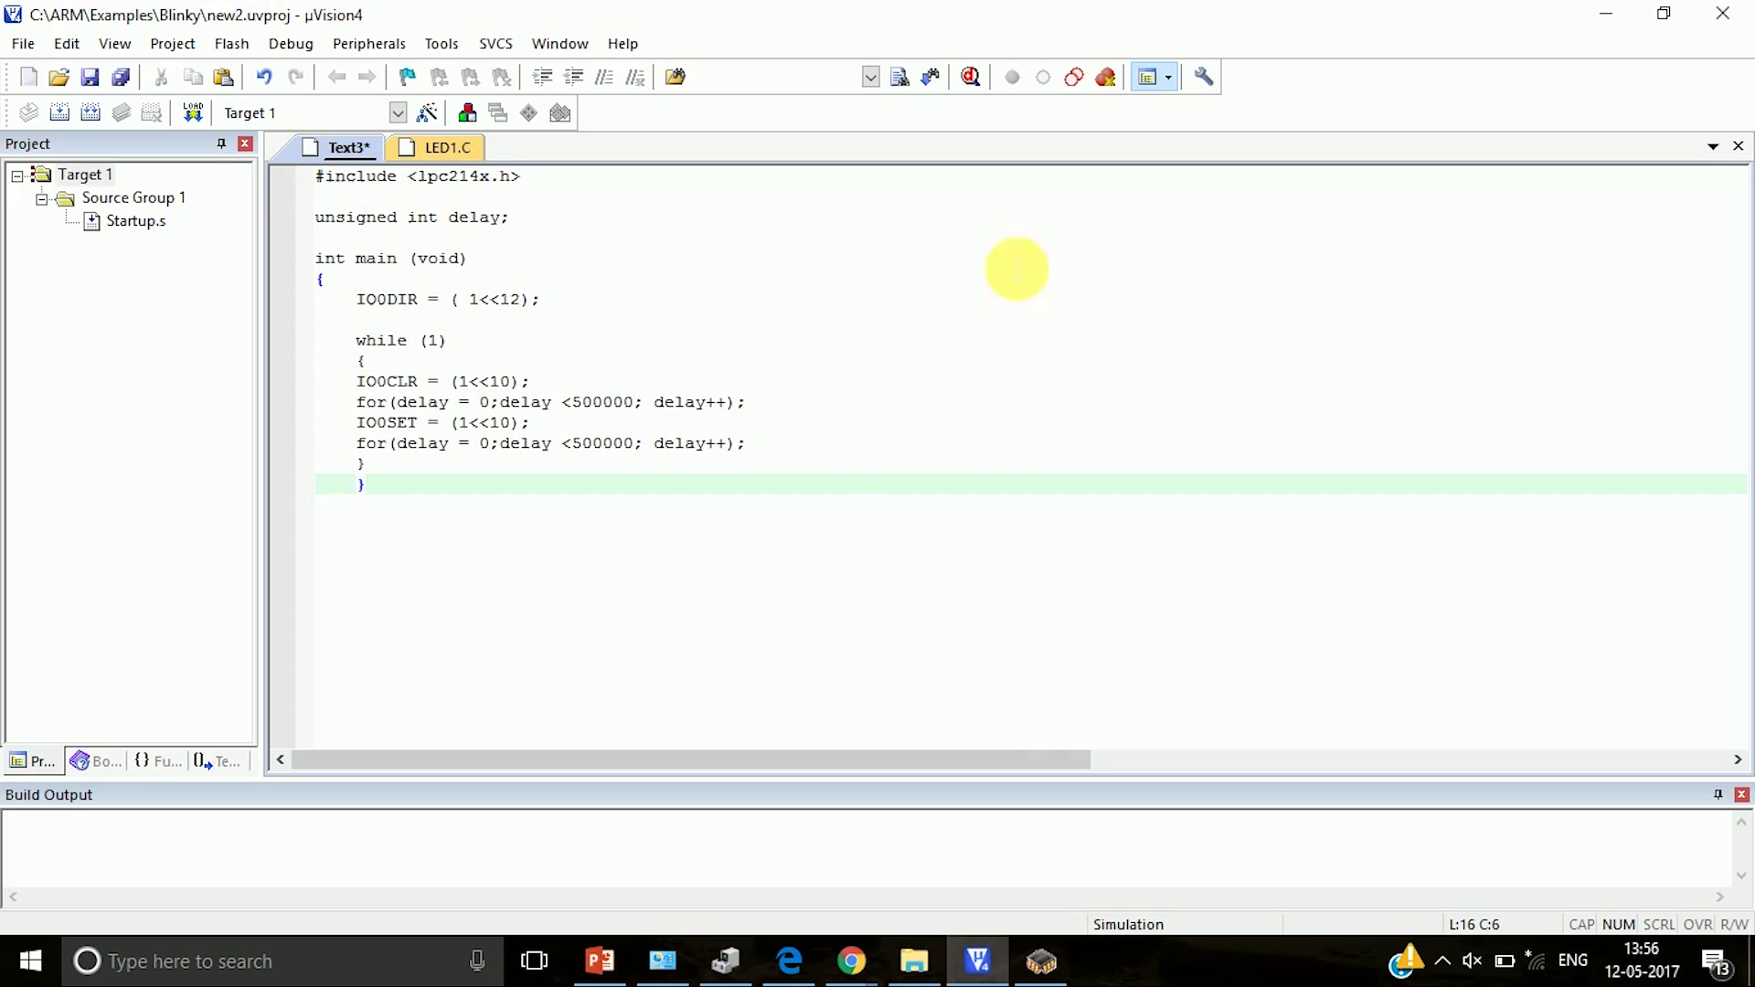
# - Save the pasted code as led3.c in the Blinky folder
pyautogui.click(86, 78)
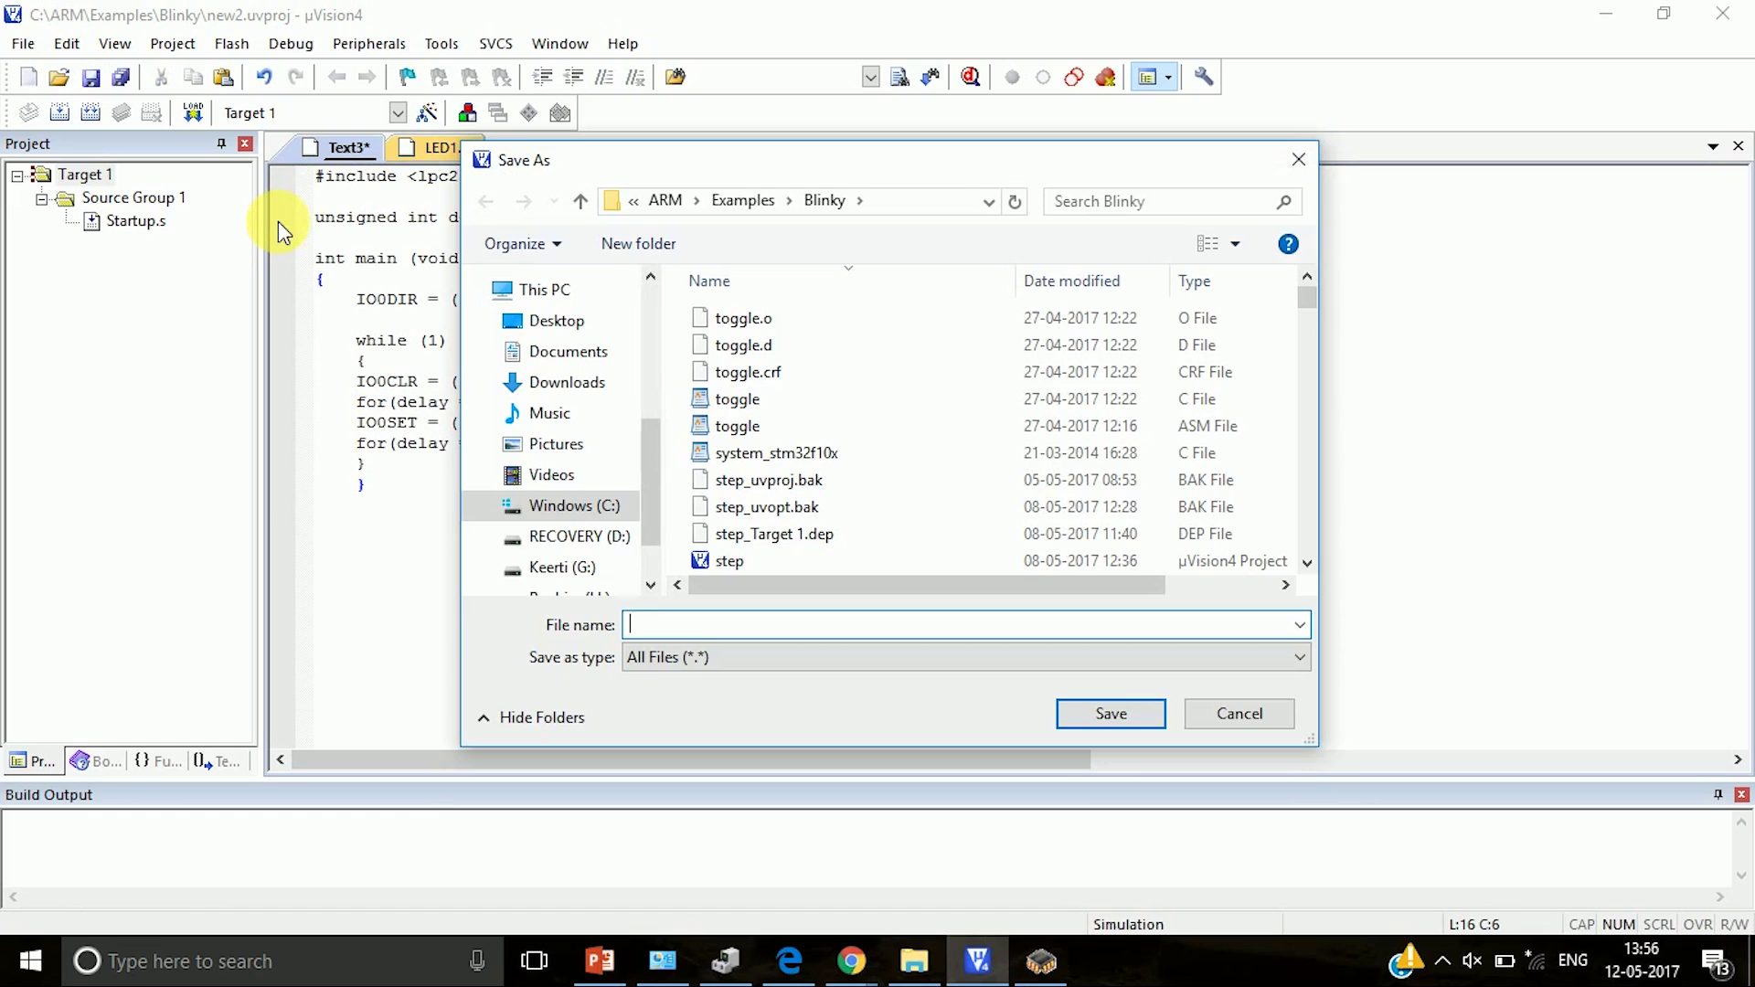
pyautogui.write('led')
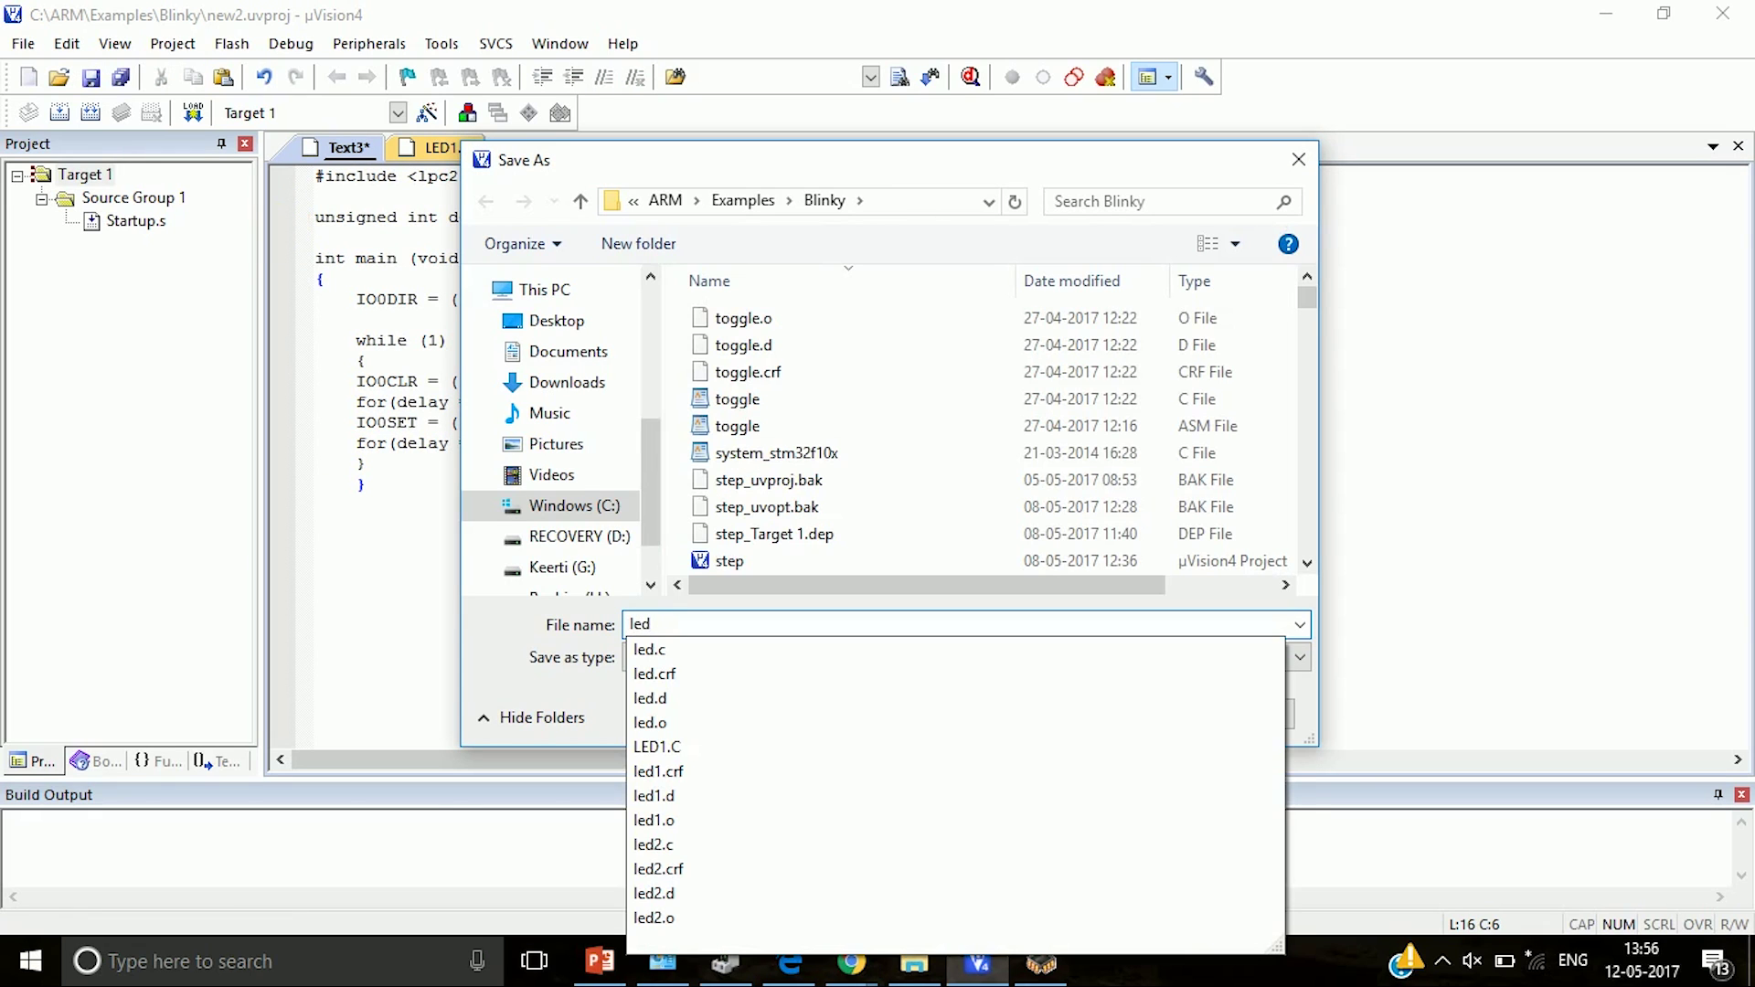
pyautogui.write('3')
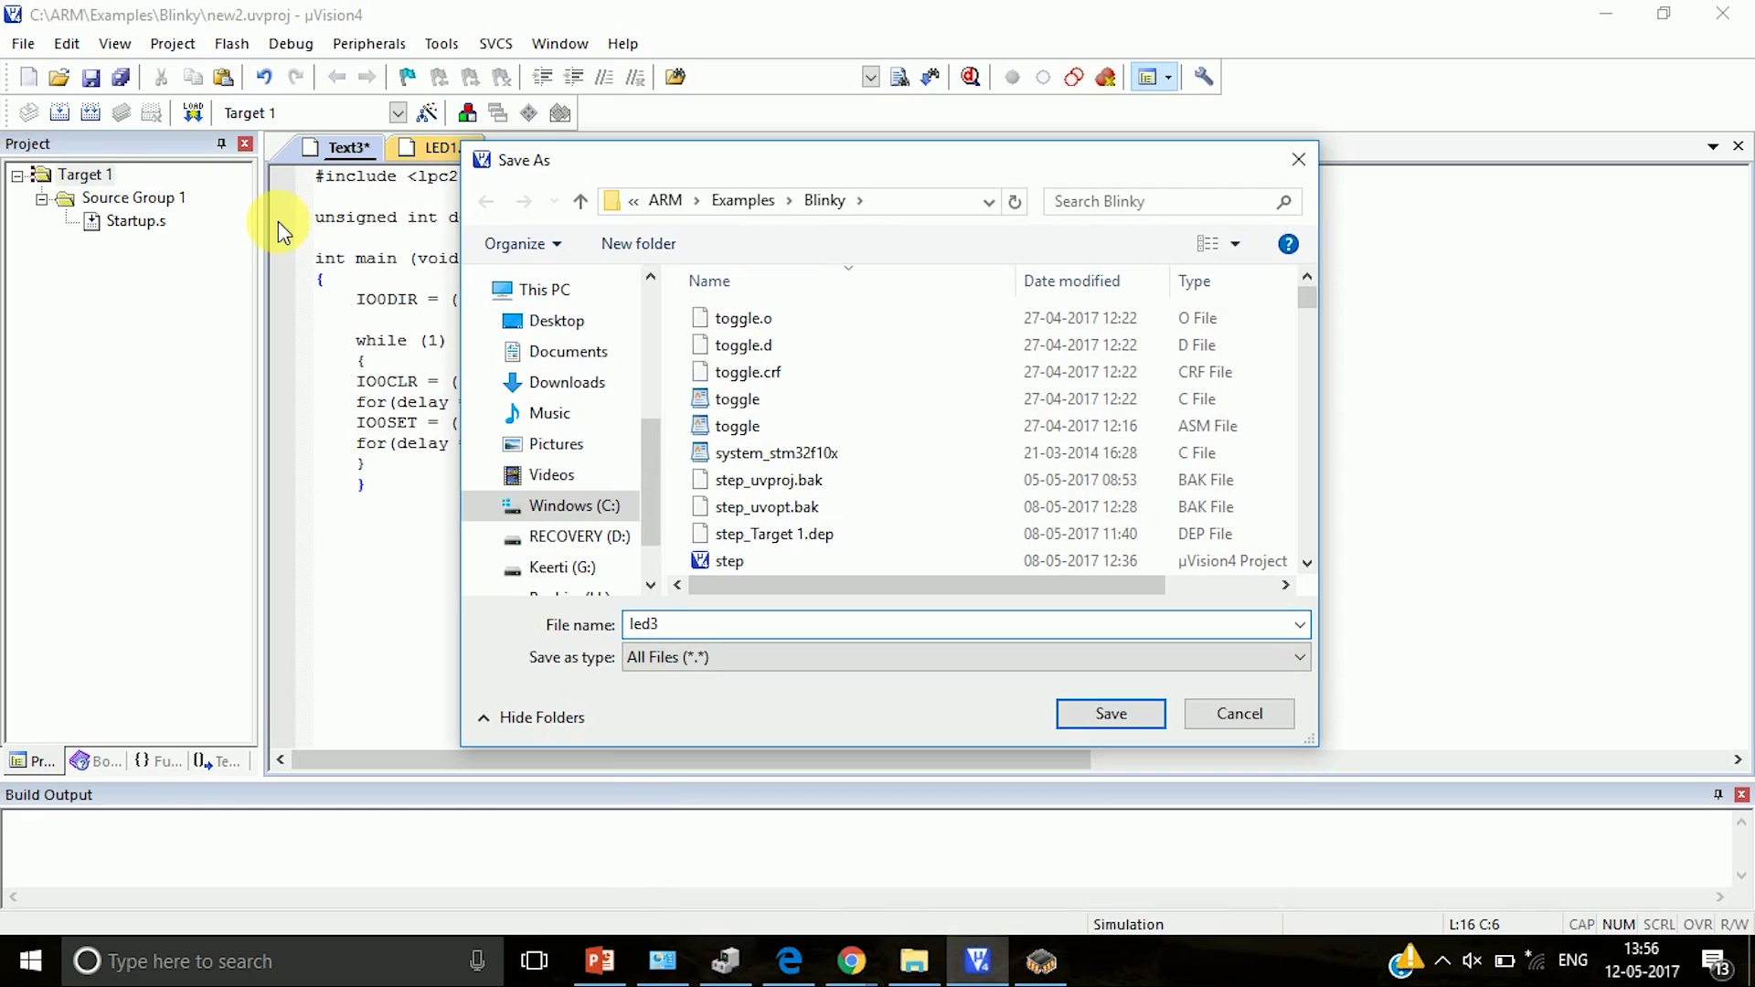
pyautogui.write('.c')
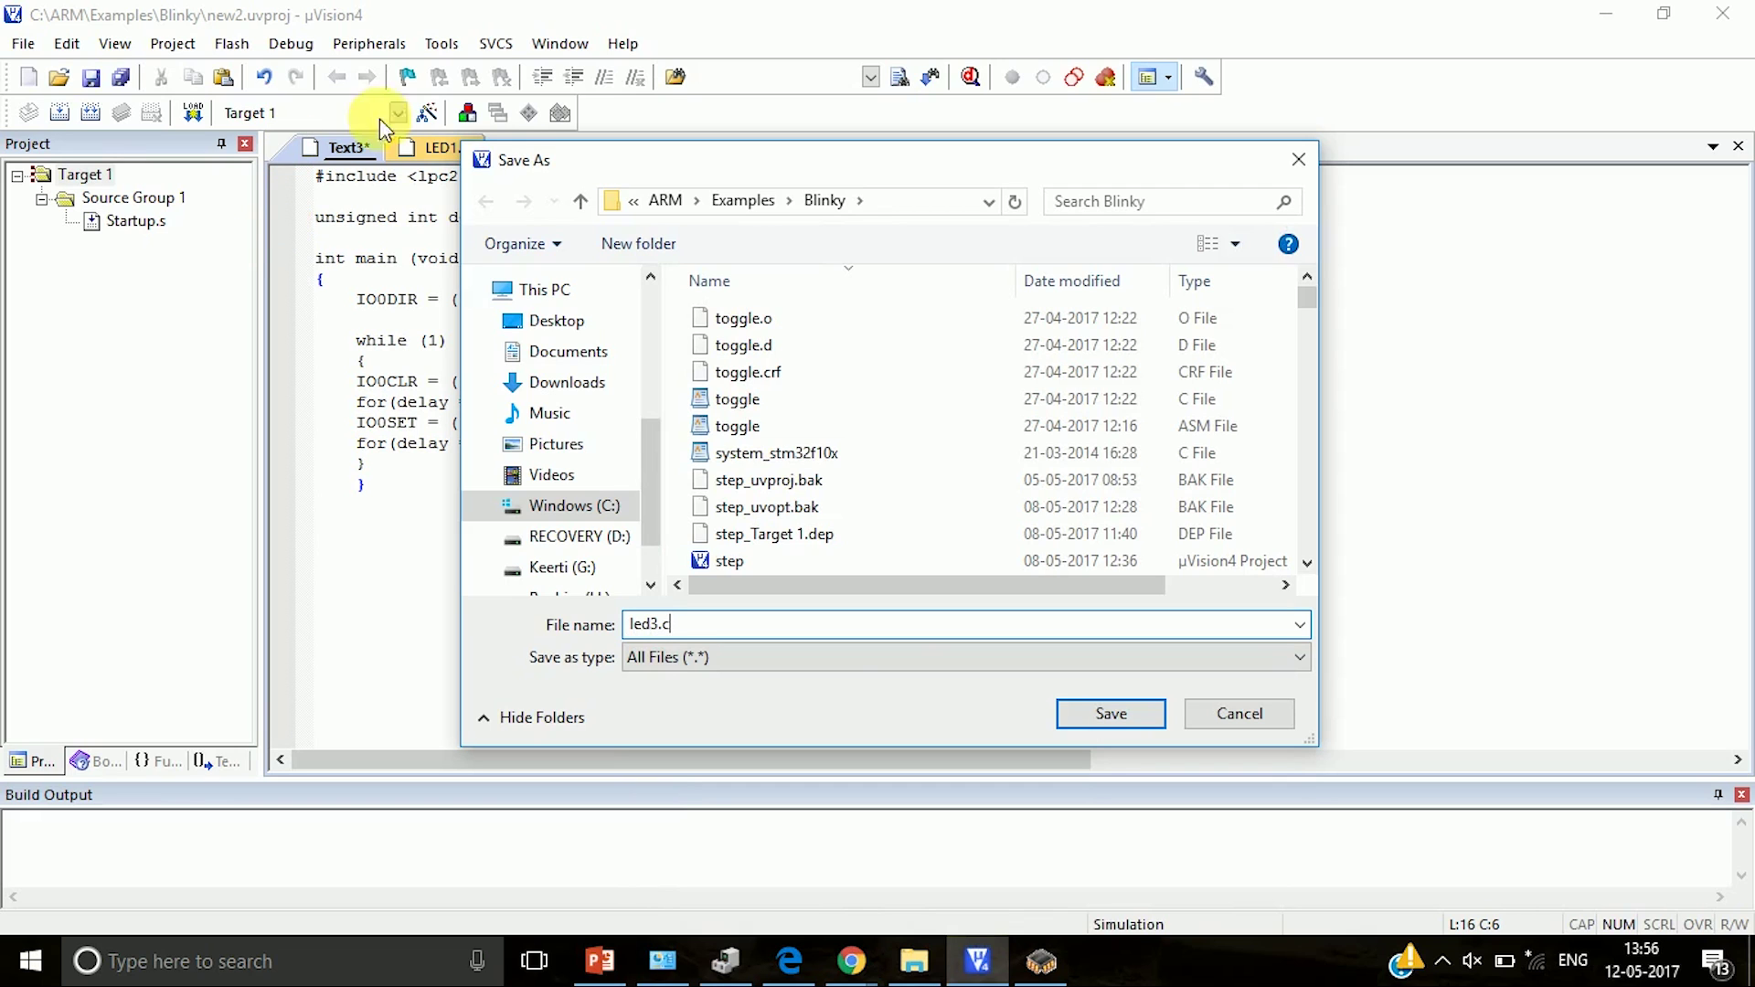
pyautogui.click(1108, 714)
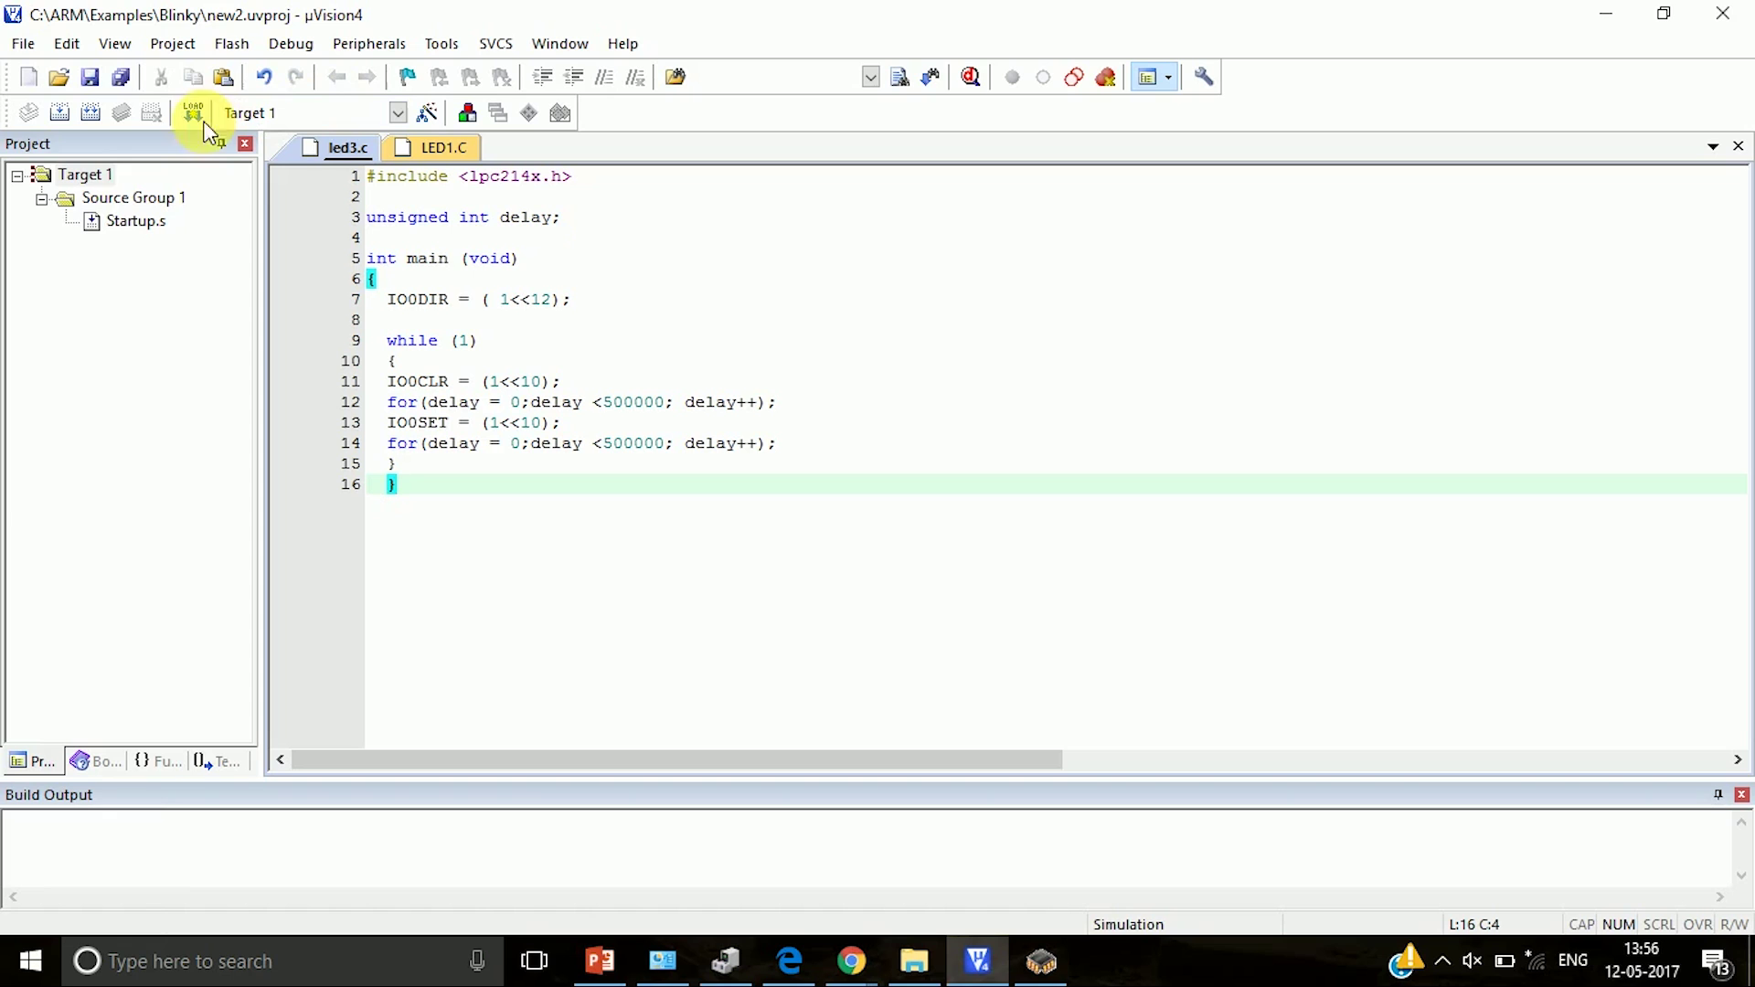
# - Turn on Create HEX File in Target 1's Output options, keeping the name new2
pyautogui.rightClick(90, 175)
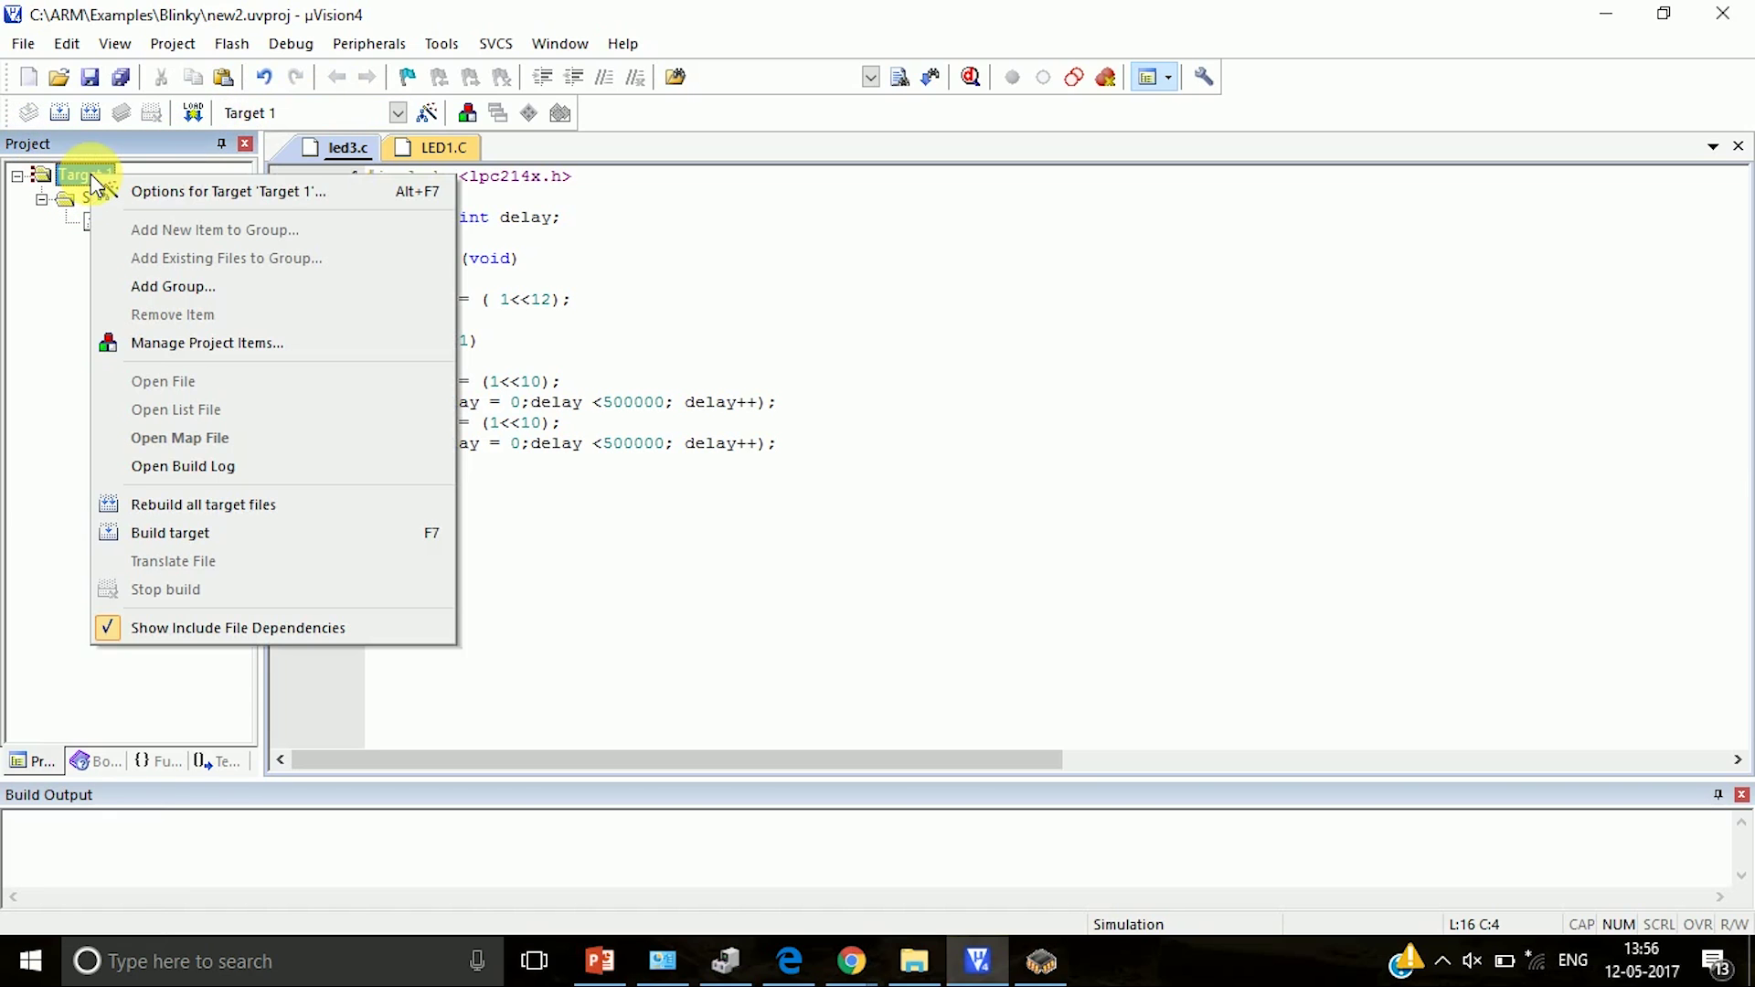
pyautogui.click(136, 195)
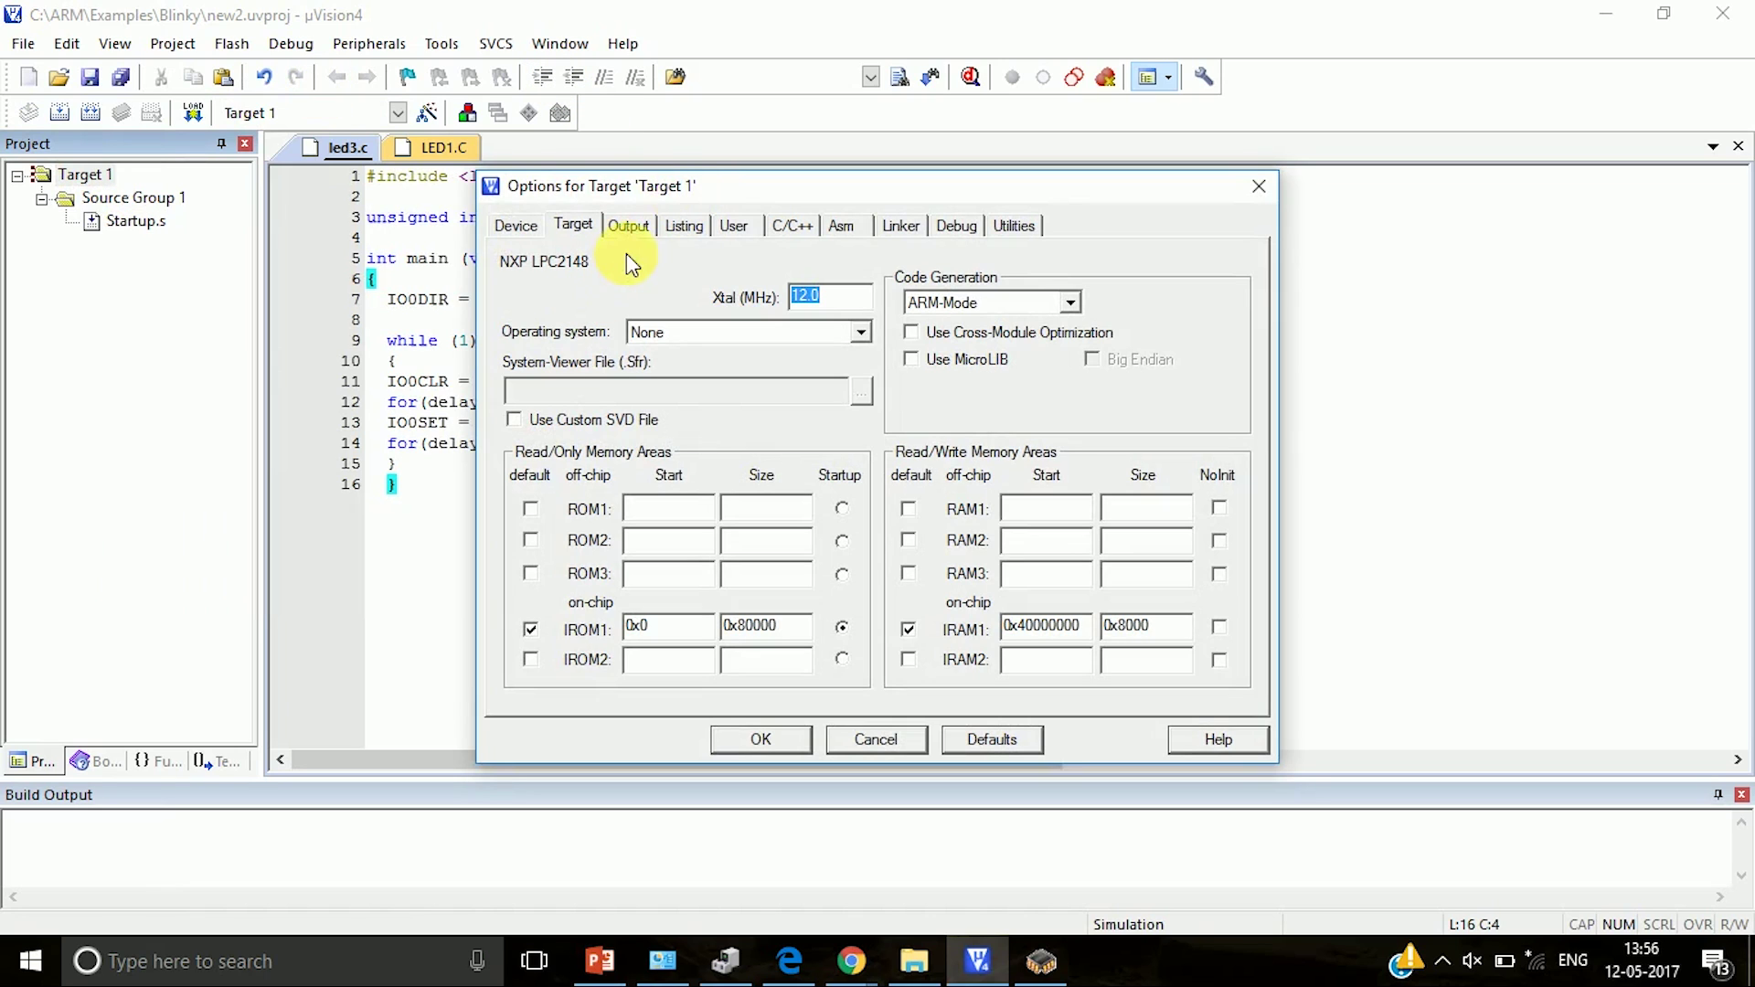
pyautogui.click(630, 226)
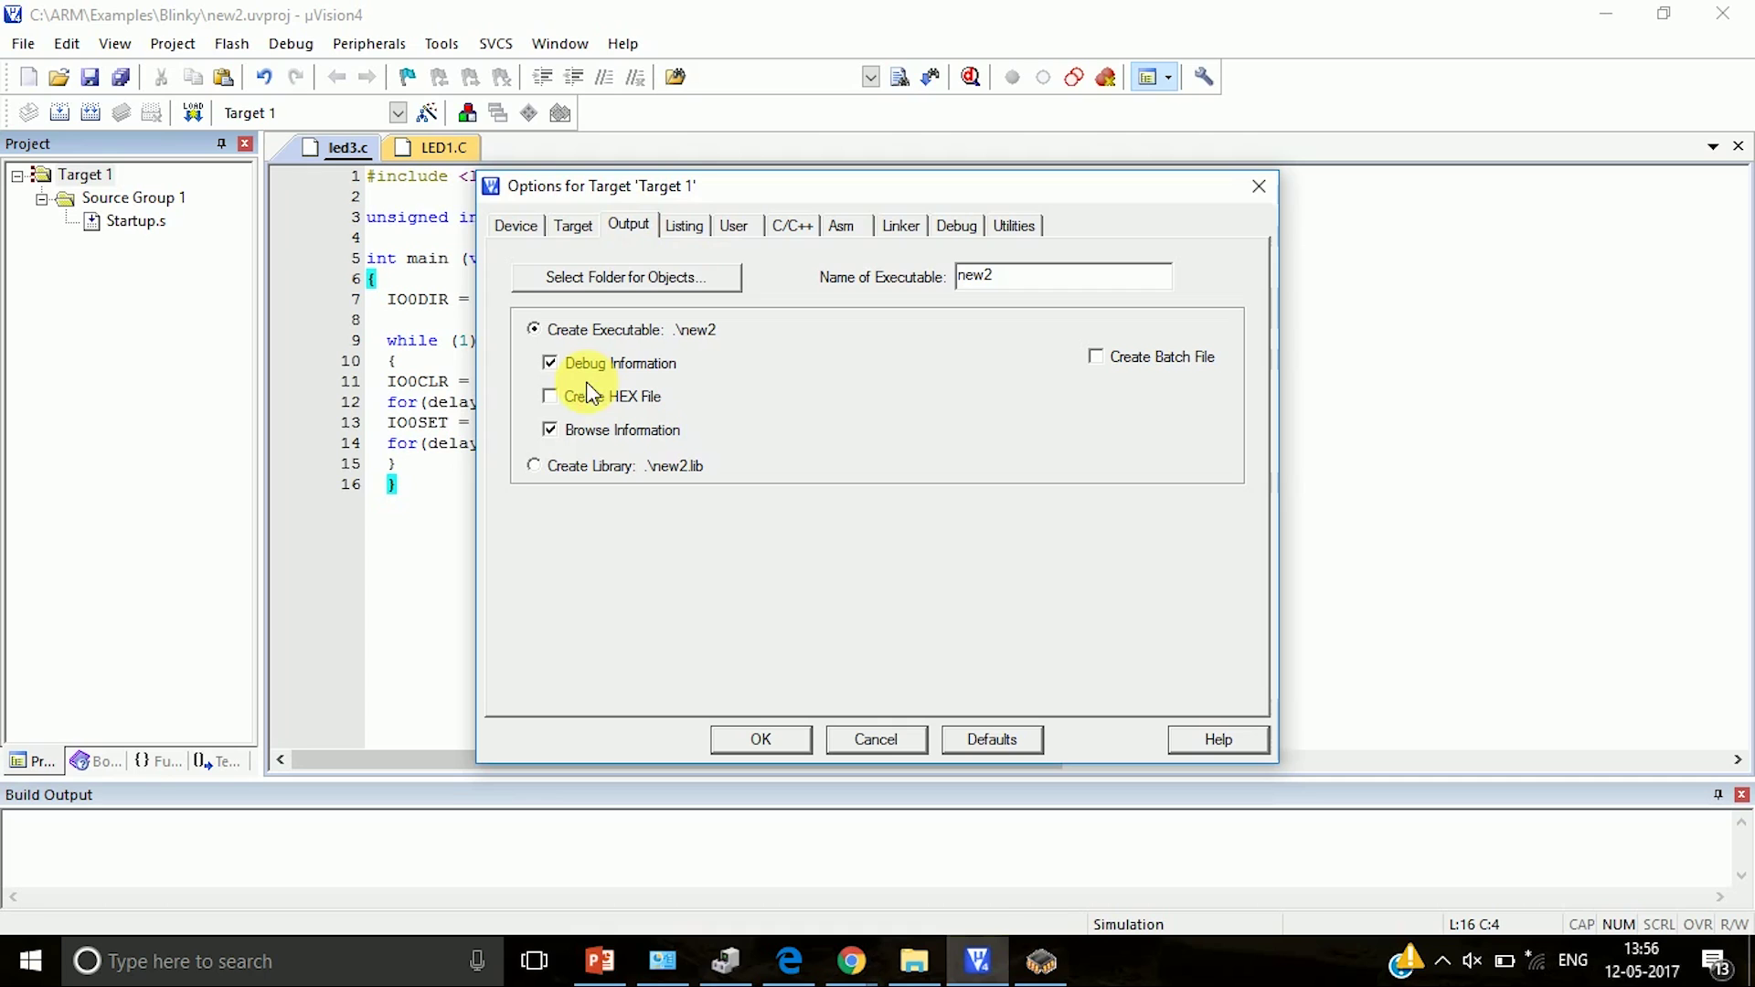
pyautogui.click(789, 738)
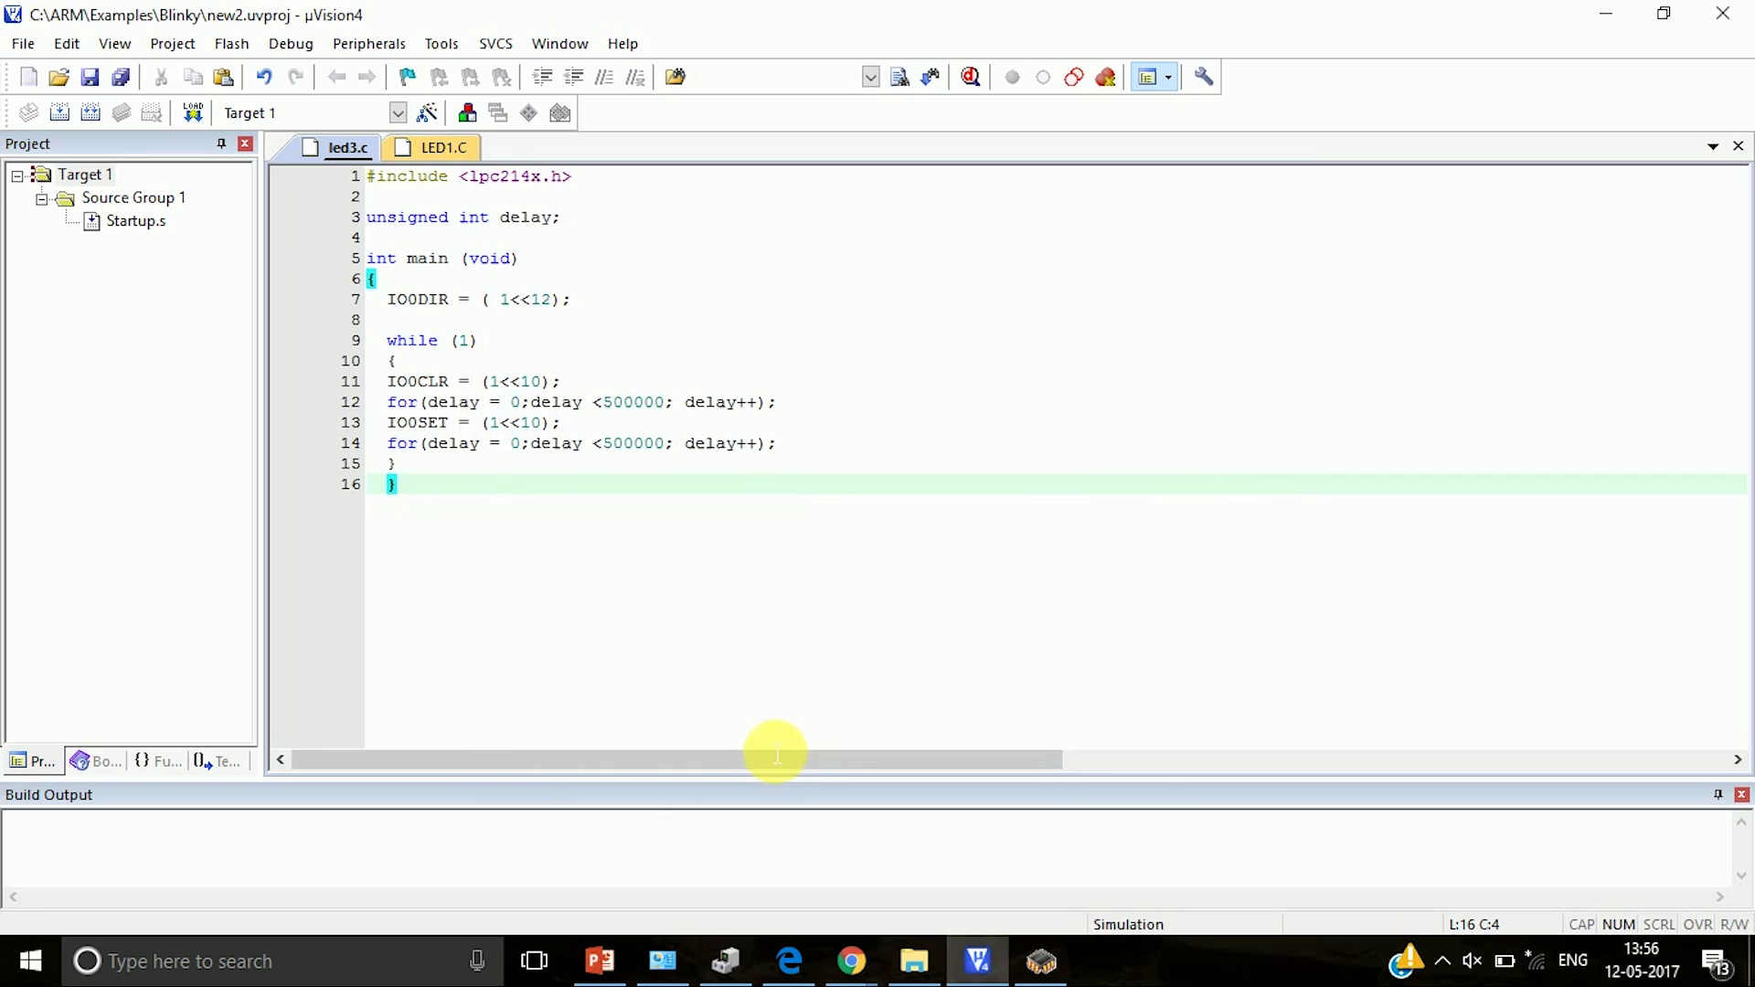
# - Add the existing file led3.c to Source Group 1 and close the dialog
pyautogui.rightClick(142, 207)
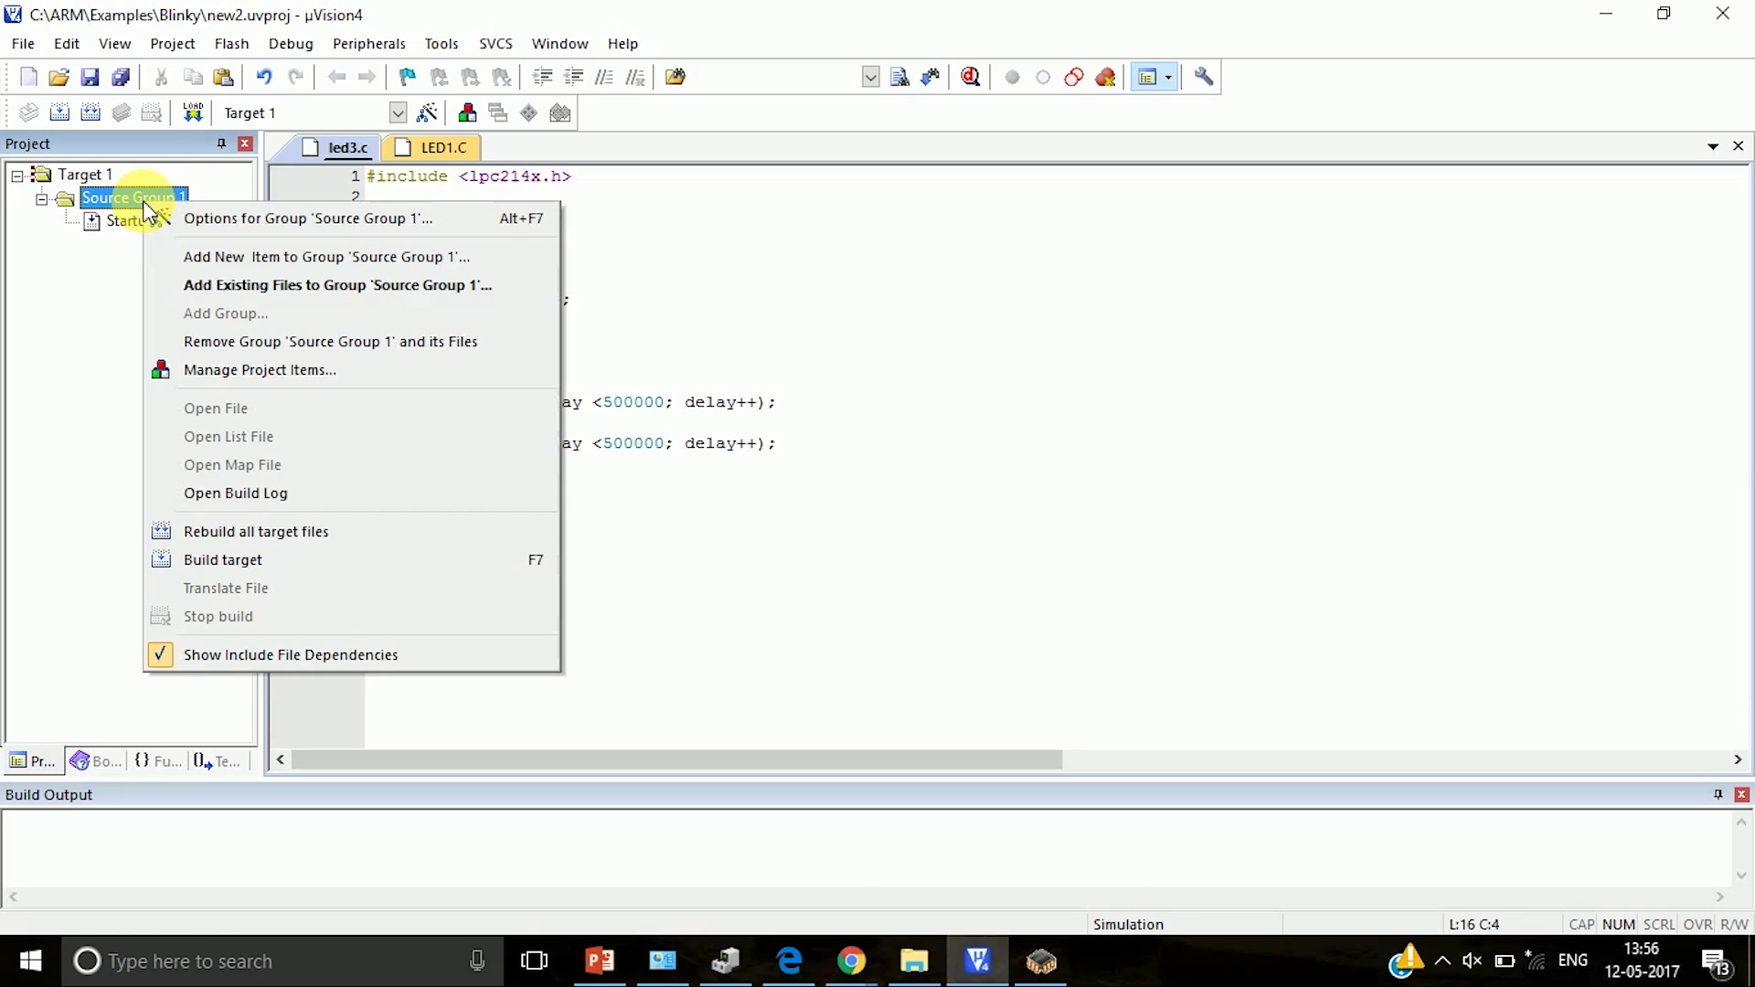
pyautogui.click(228, 291)
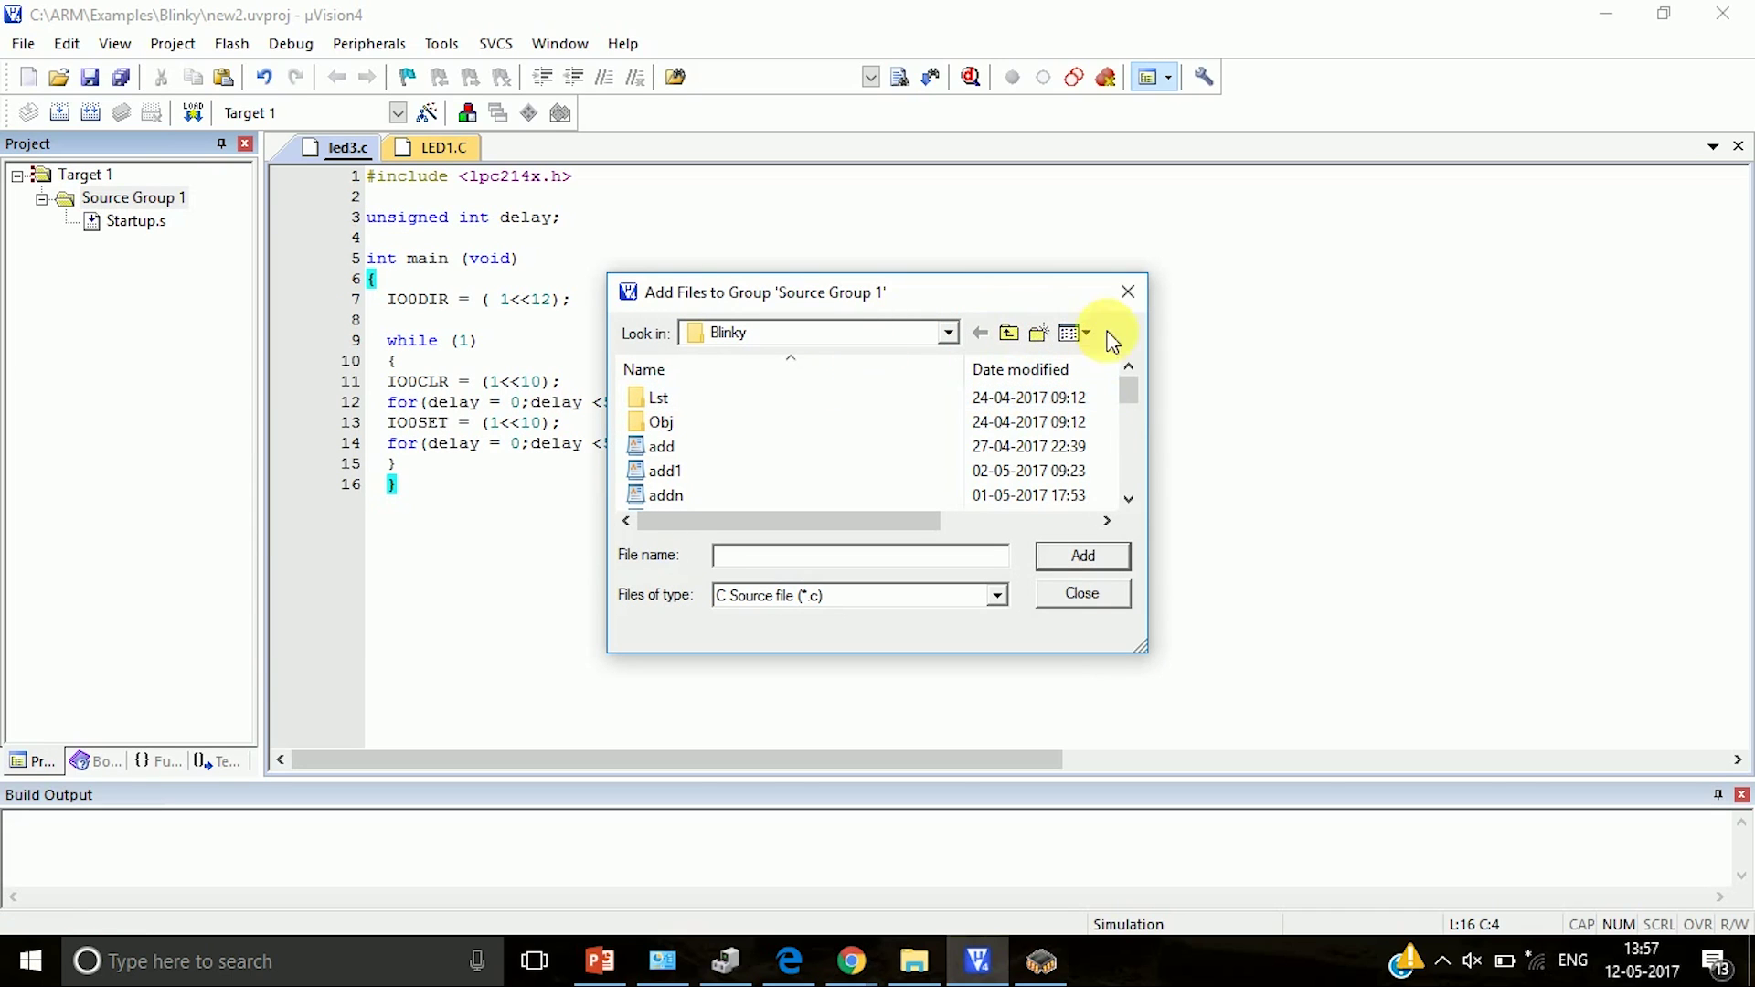
pyautogui.moveTo(1136, 394); pyautogui.dragTo(1136, 439)
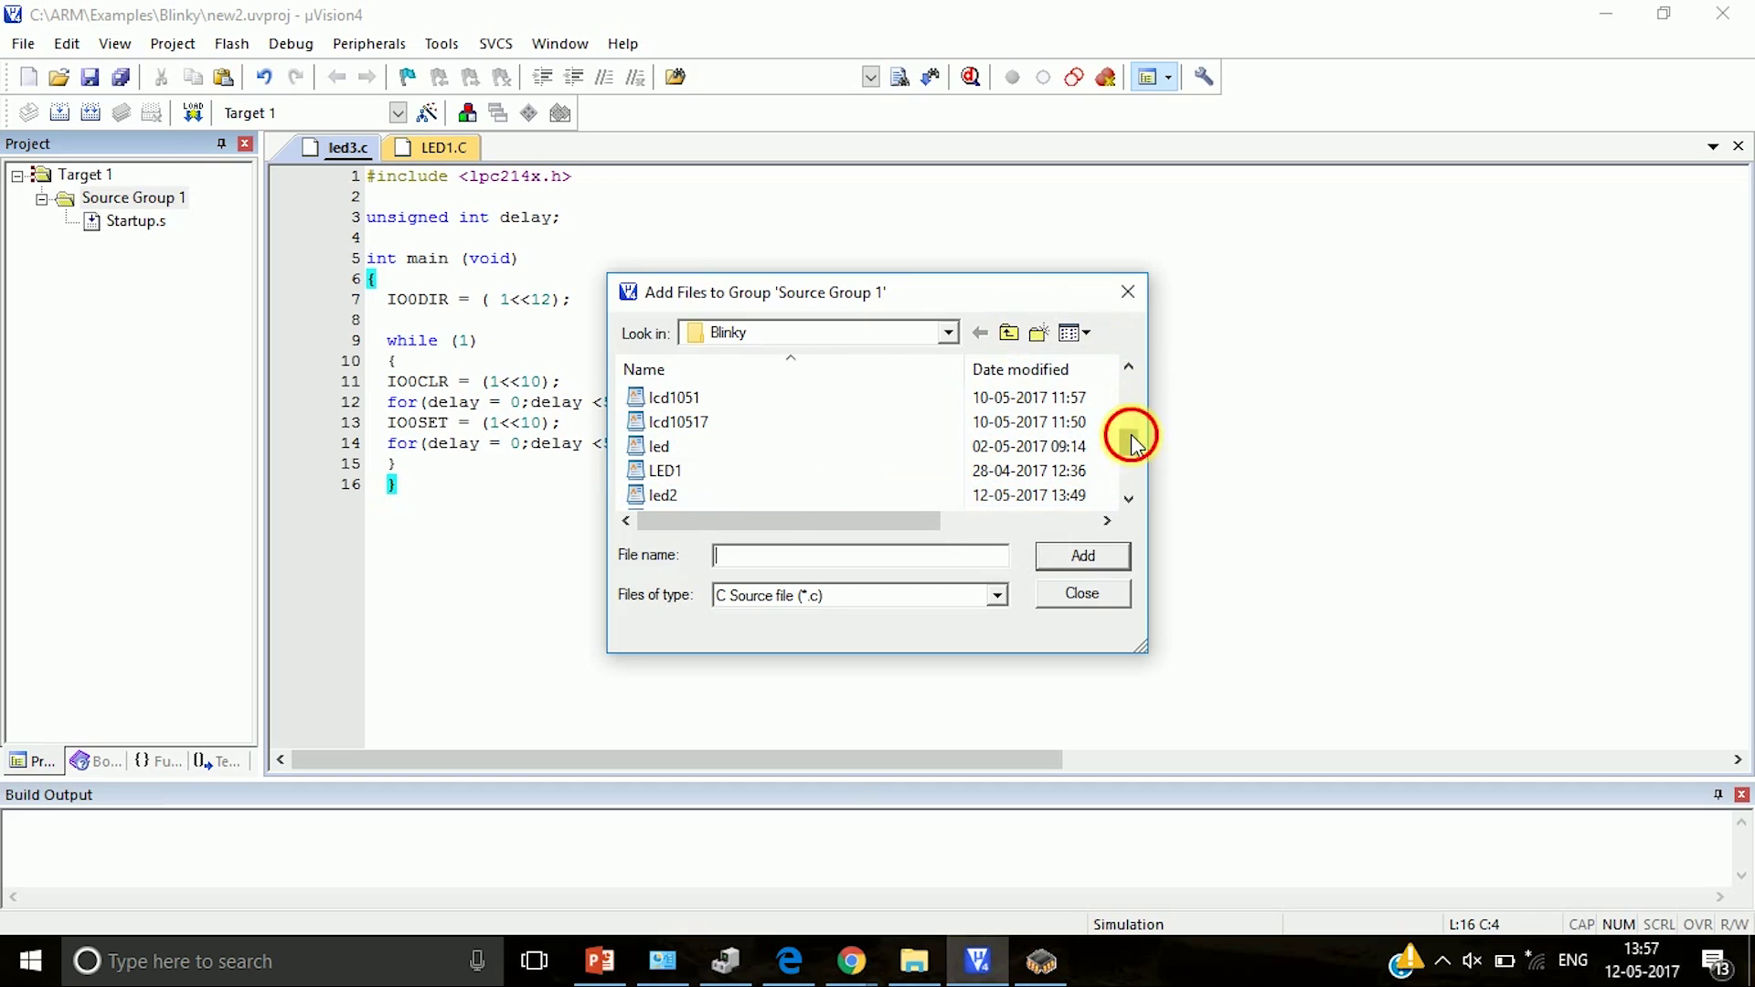
pyautogui.moveTo(1132, 442); pyautogui.dragTo(1131, 455)
pyautogui.click(747, 473)
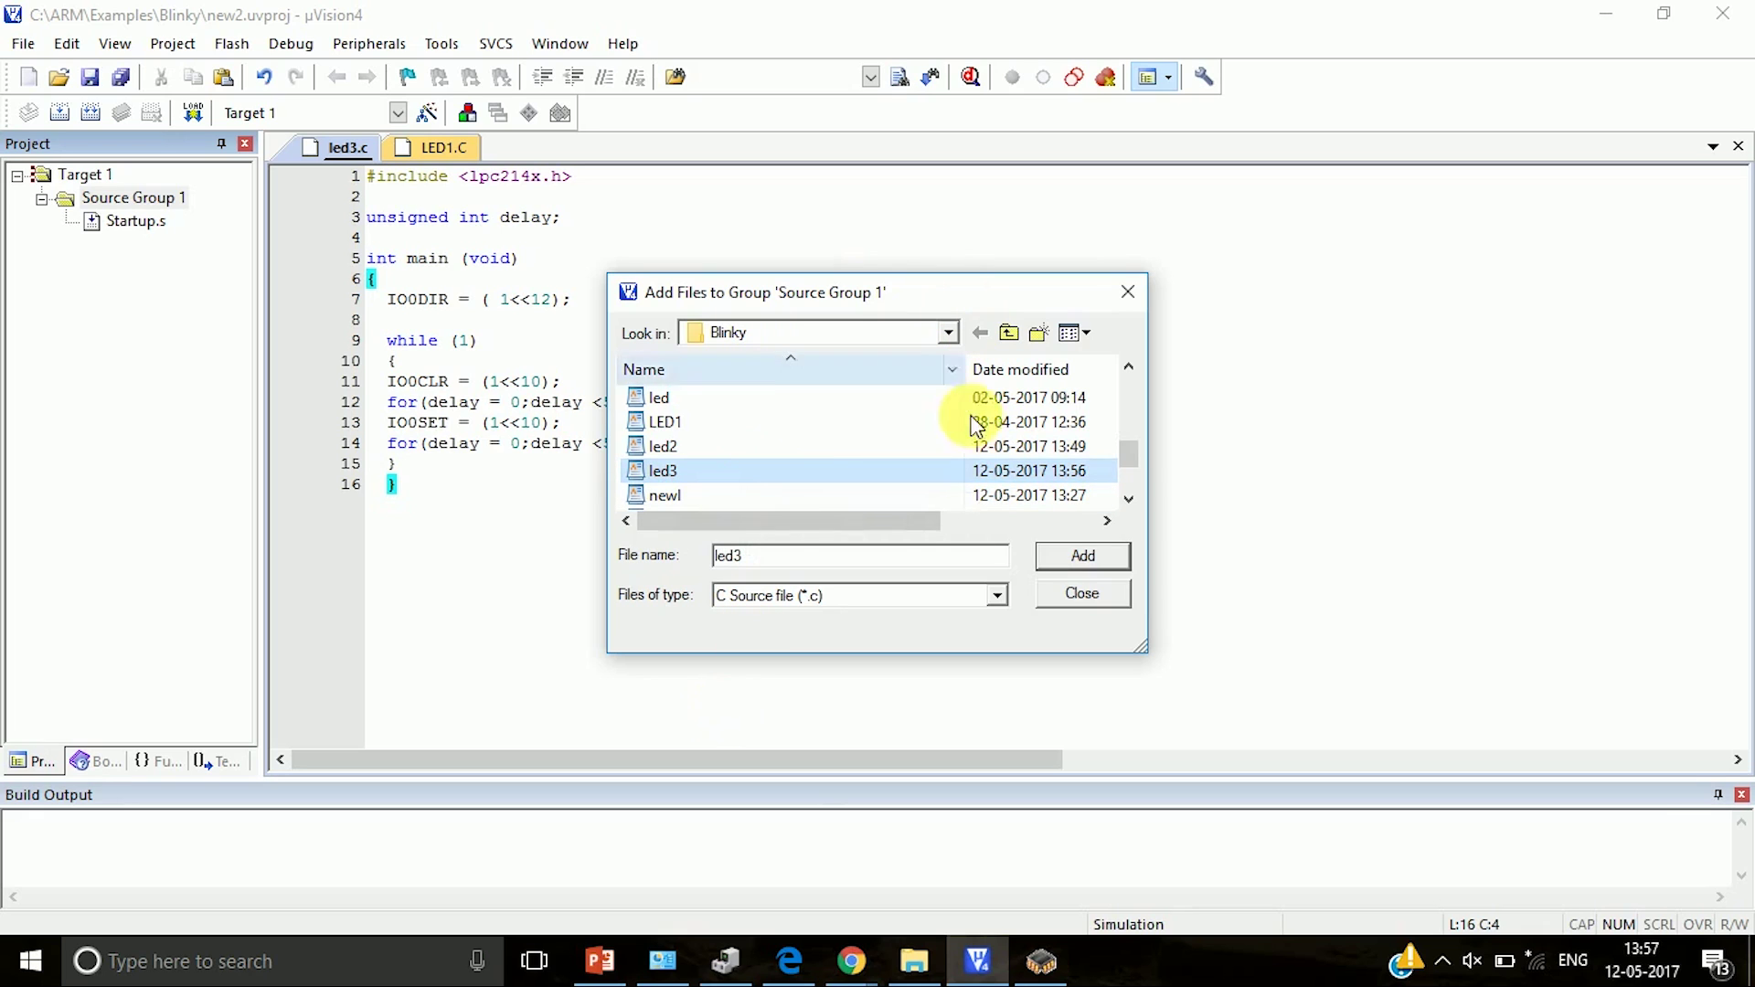
pyautogui.click(1101, 556)
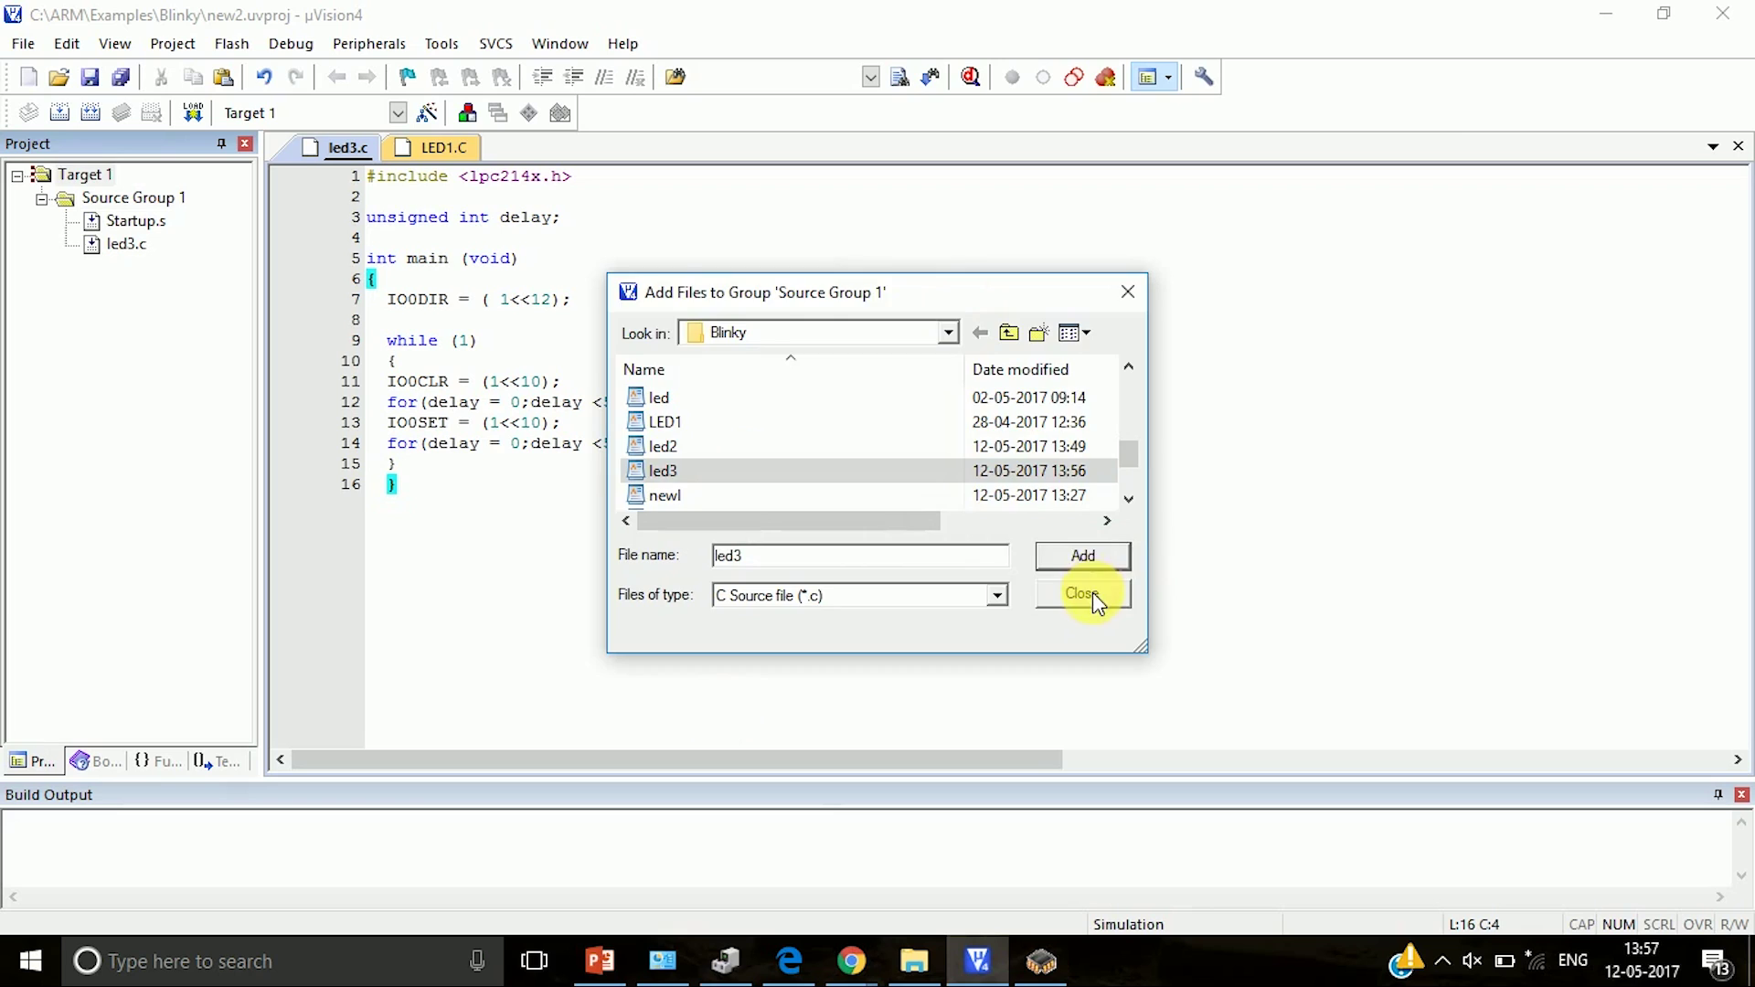
pyautogui.click(1083, 593)
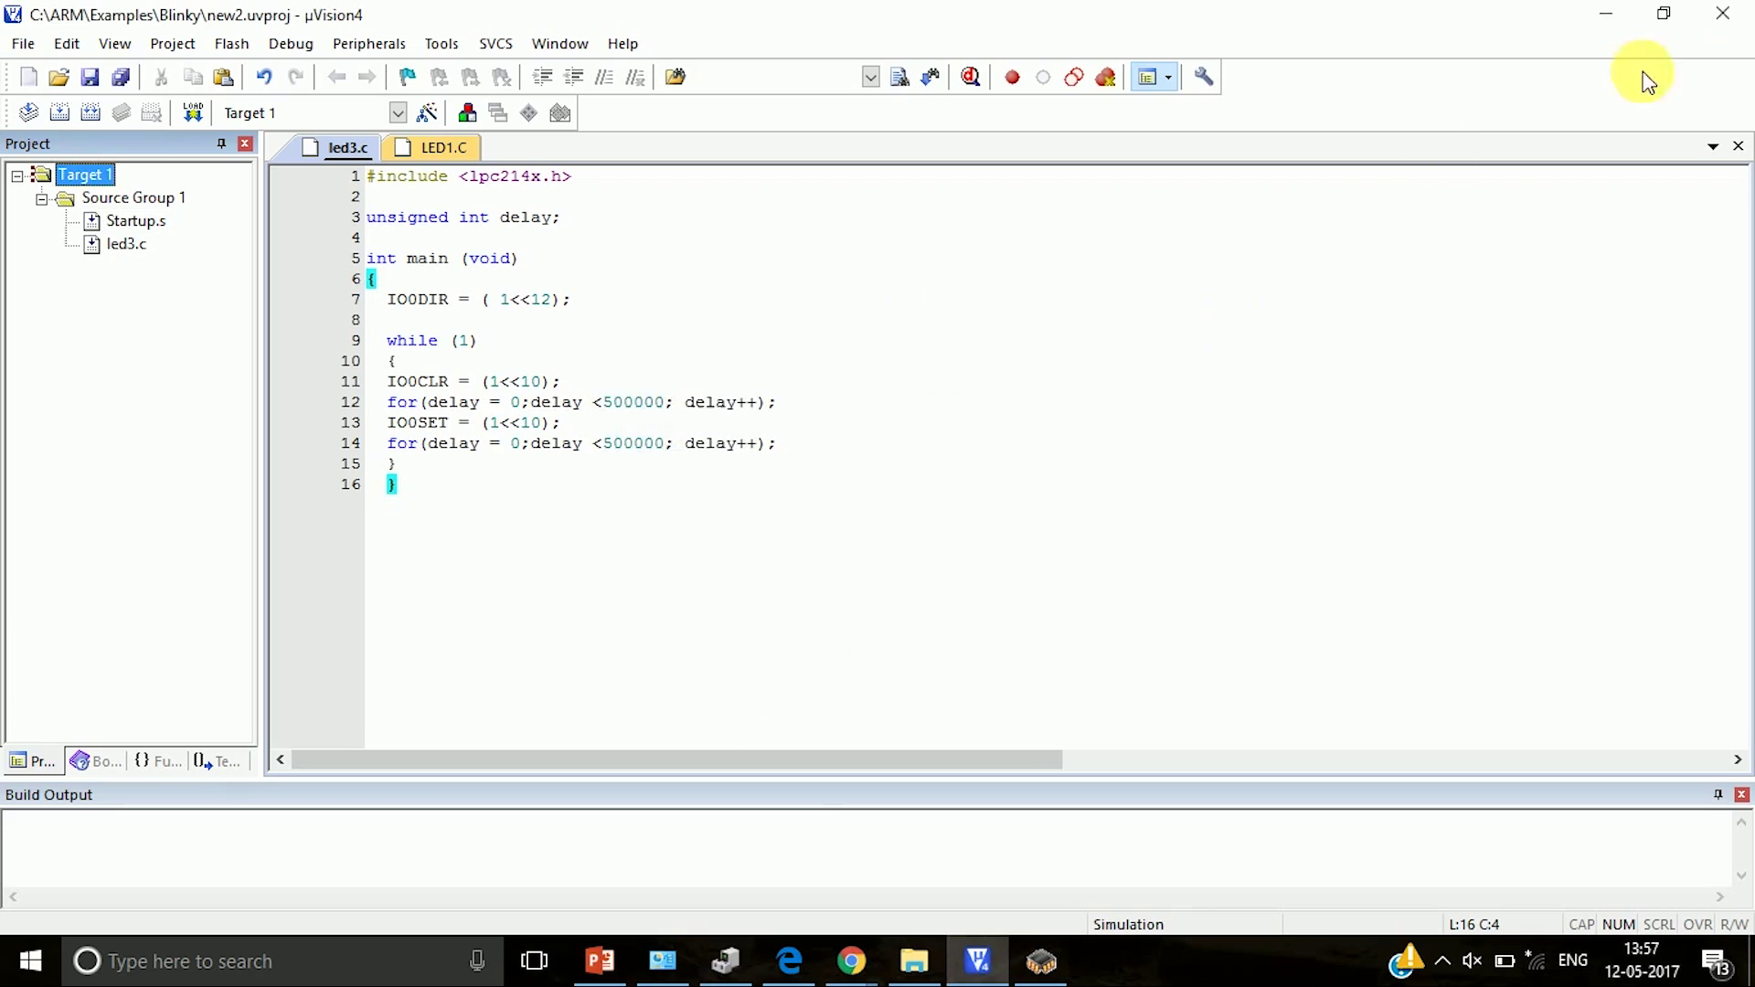
# - Build new2 into a HEX file and start a simulated debug session past the evaluation notice
pyautogui.click(59, 116)
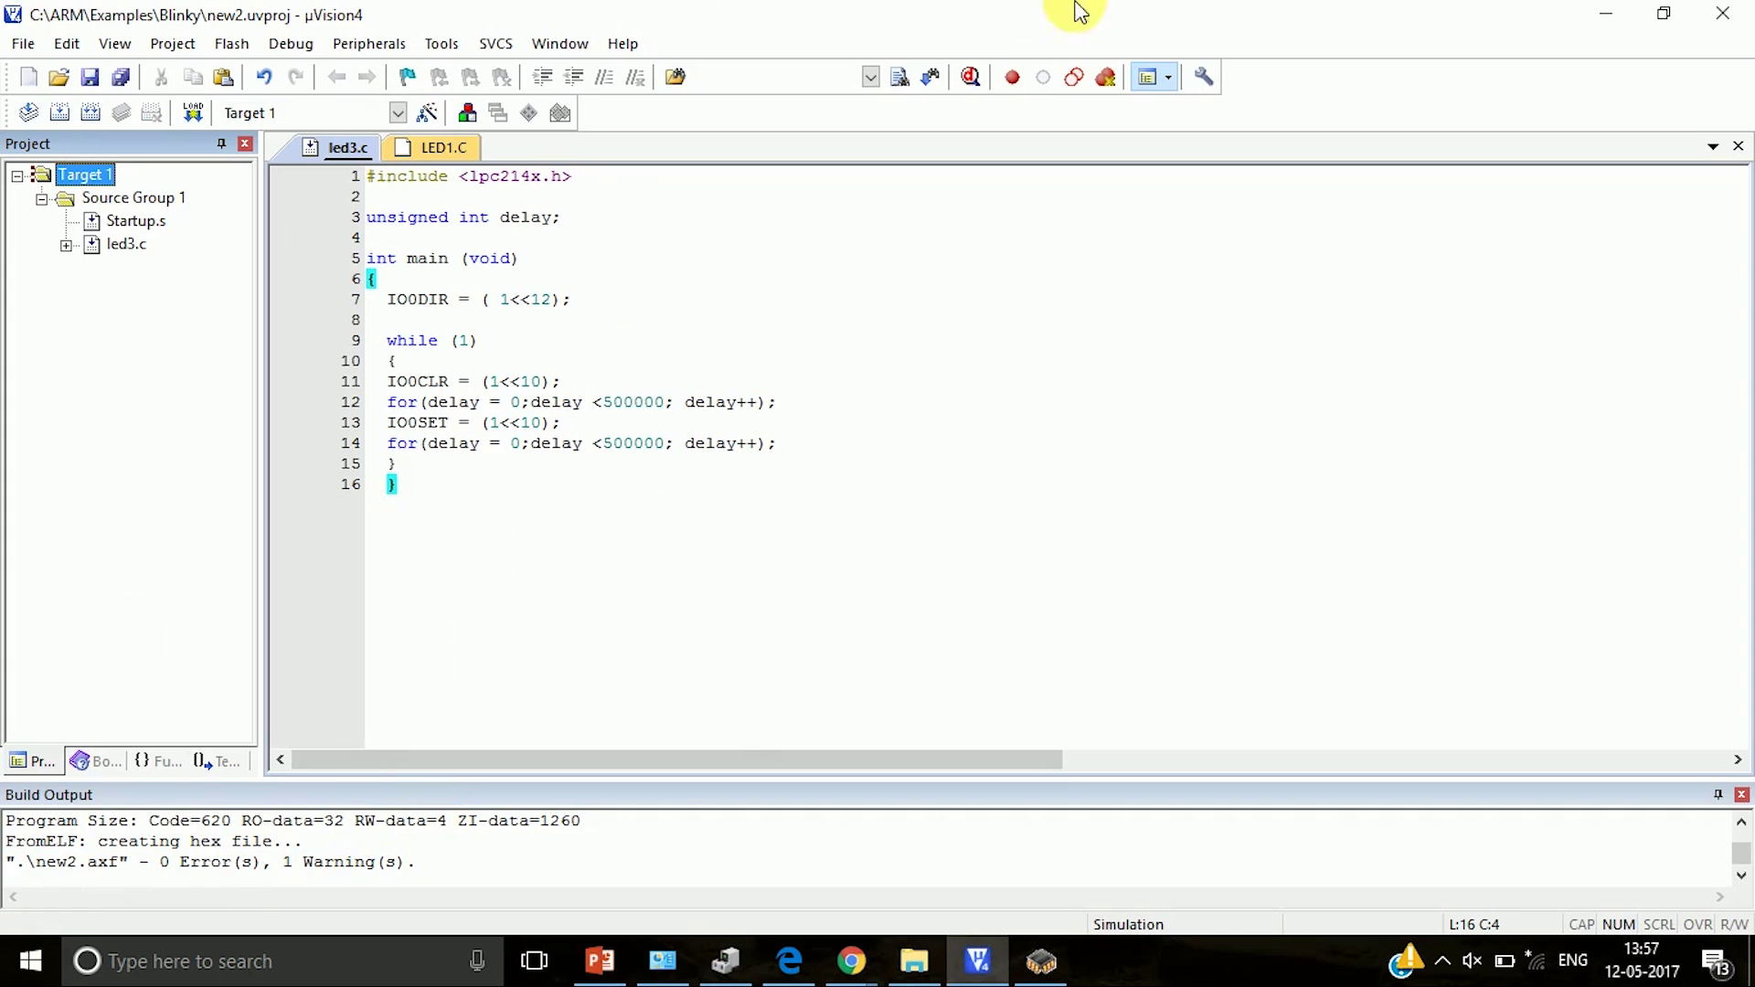
pyautogui.click(969, 83)
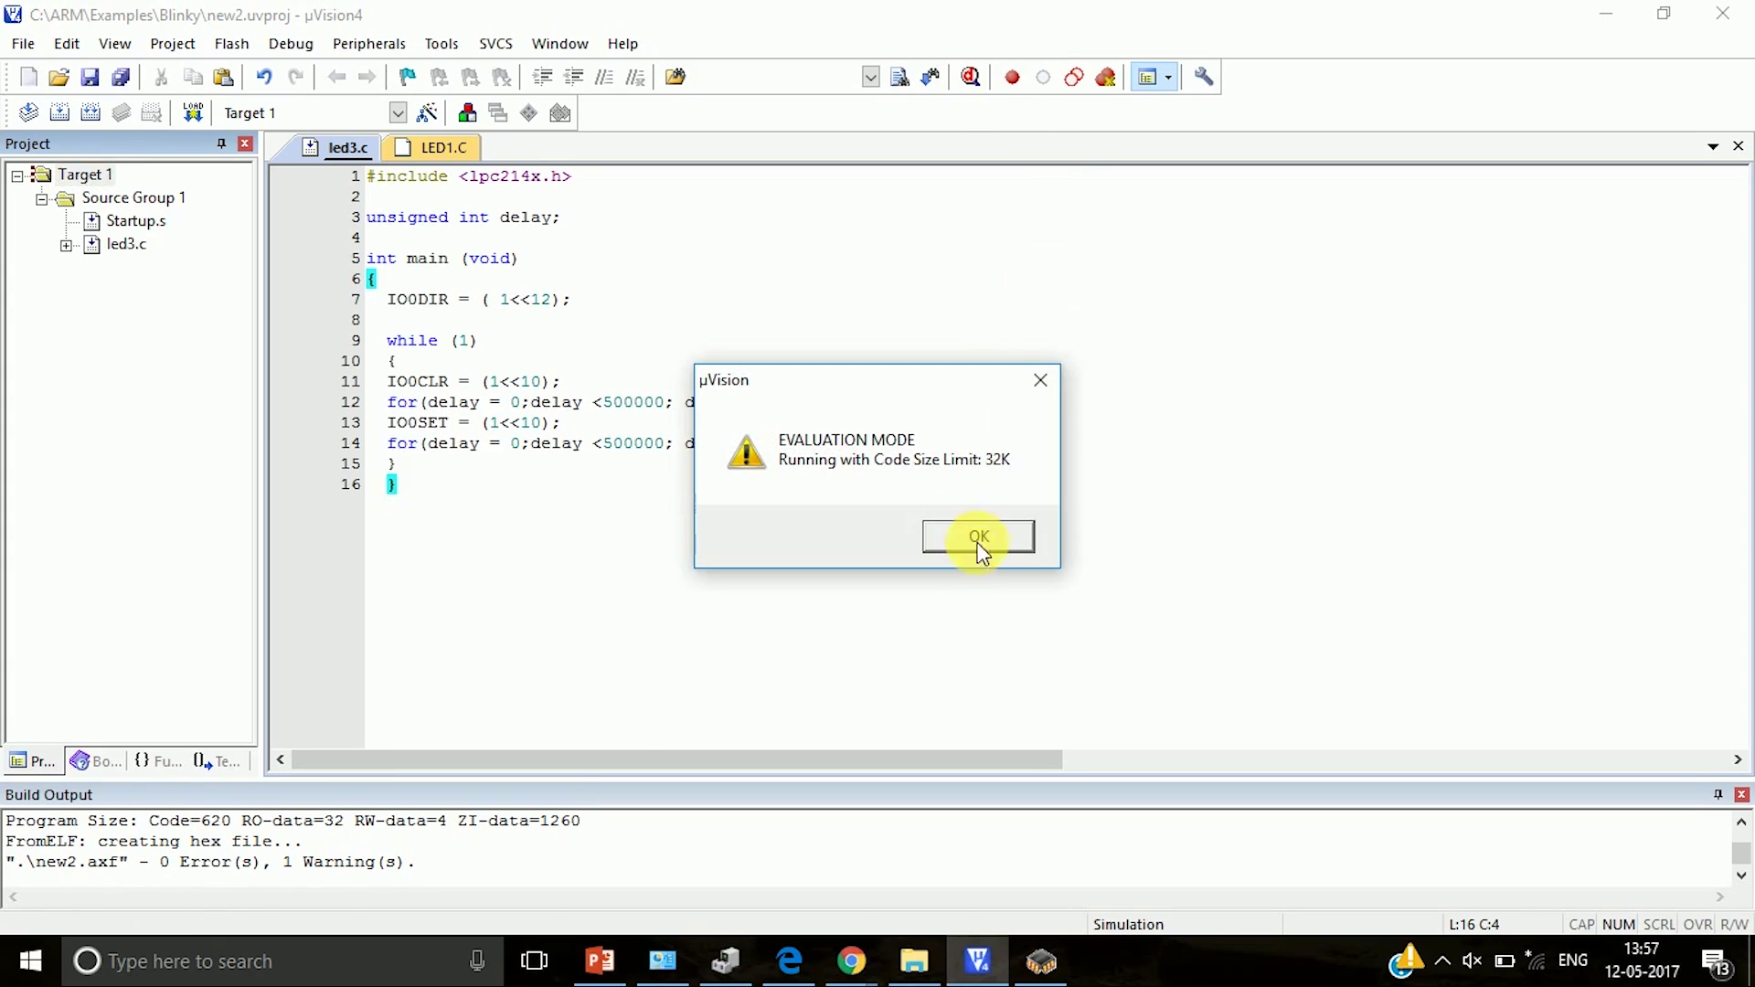
pyautogui.click(981, 540)
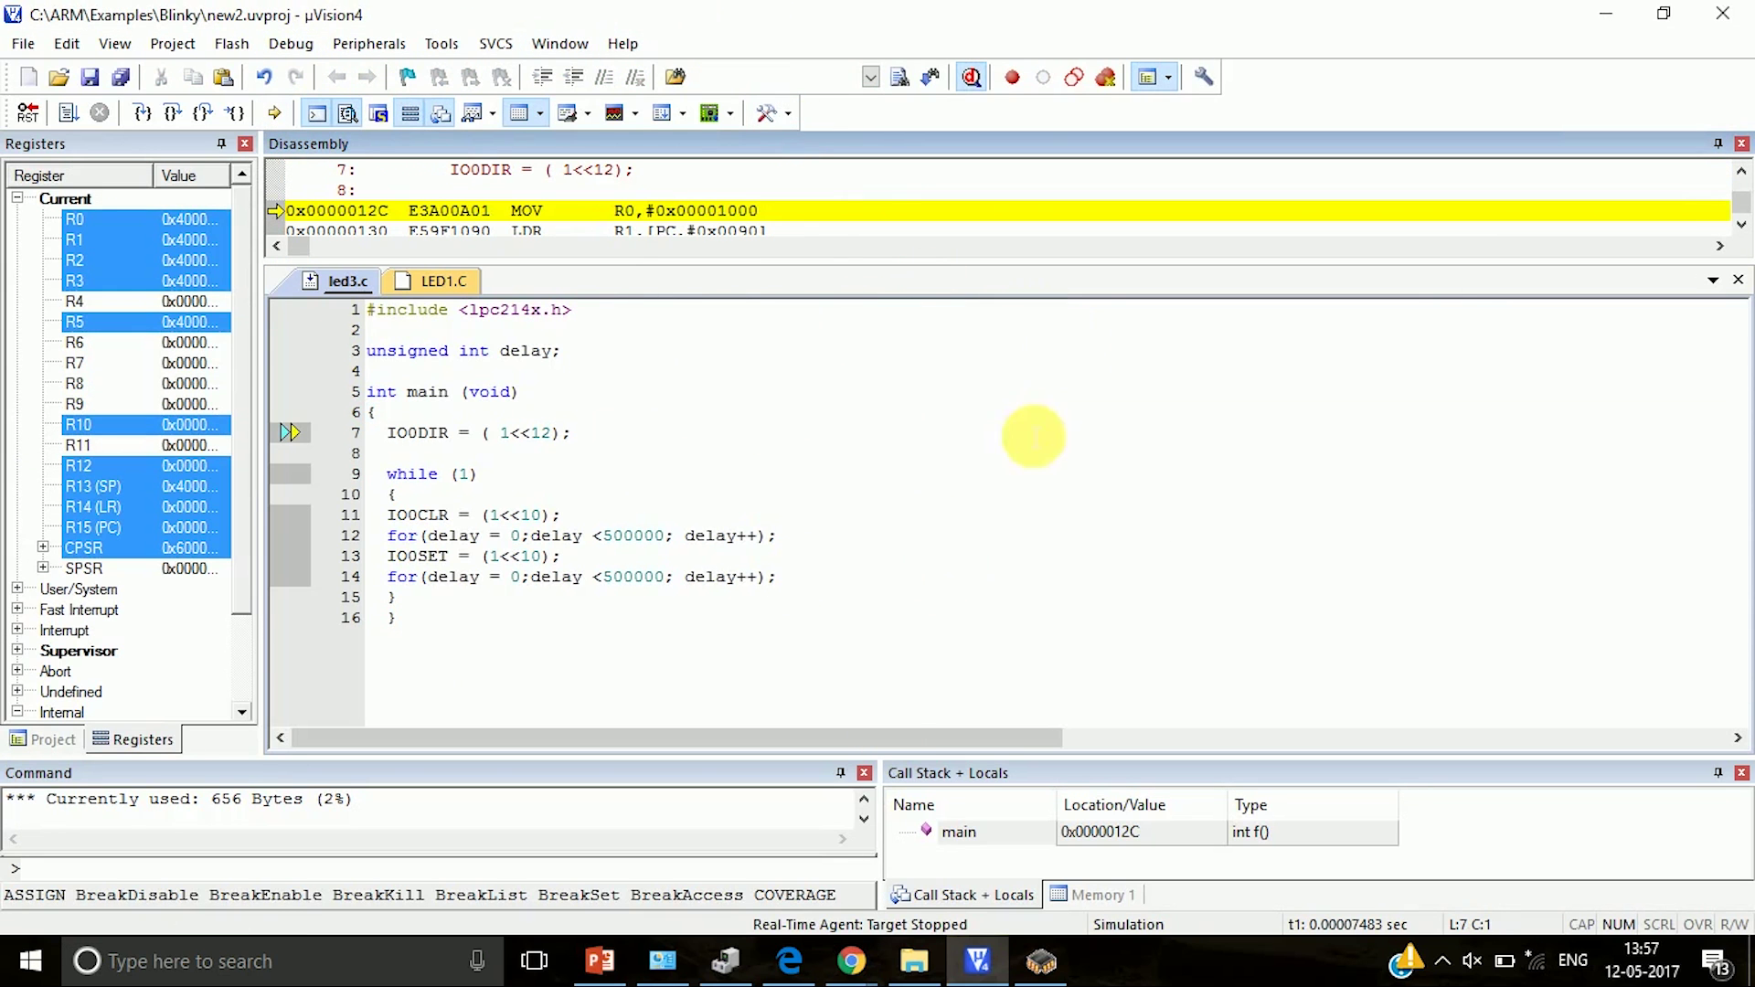
# - Show the GPIO Slow Interface Port 0 registers and move the window clear of the code
pyautogui.click(367, 44)
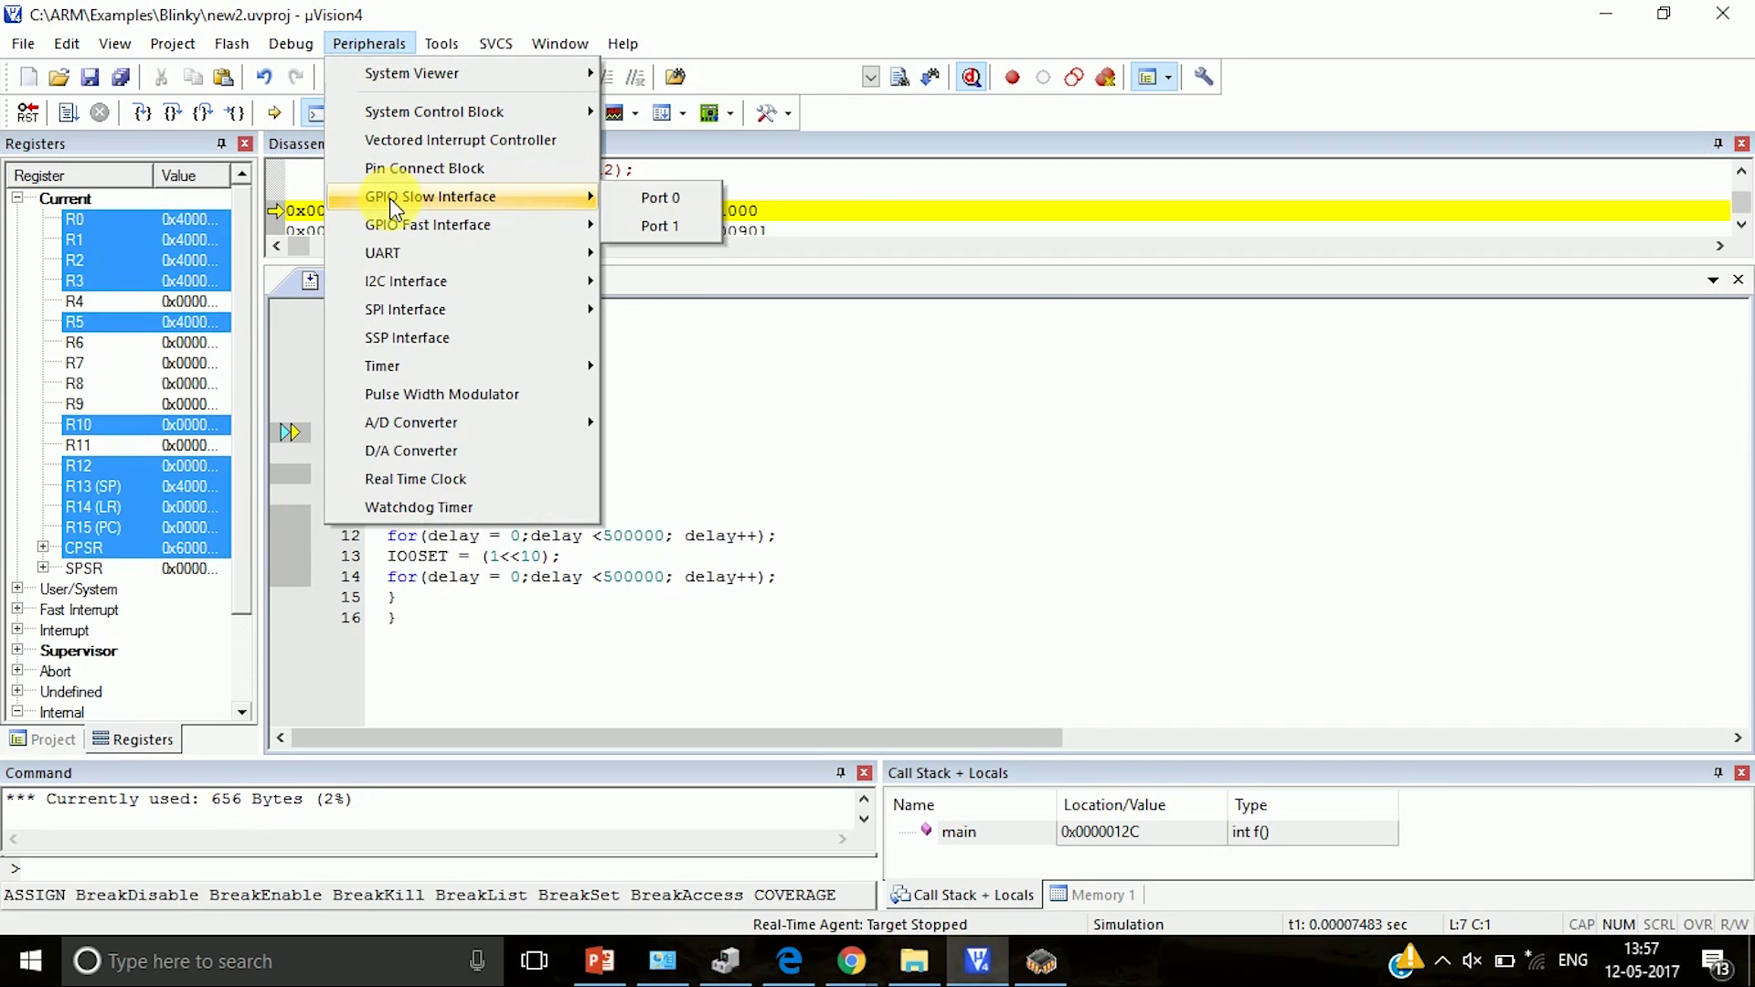
pyautogui.moveTo(425, 197)
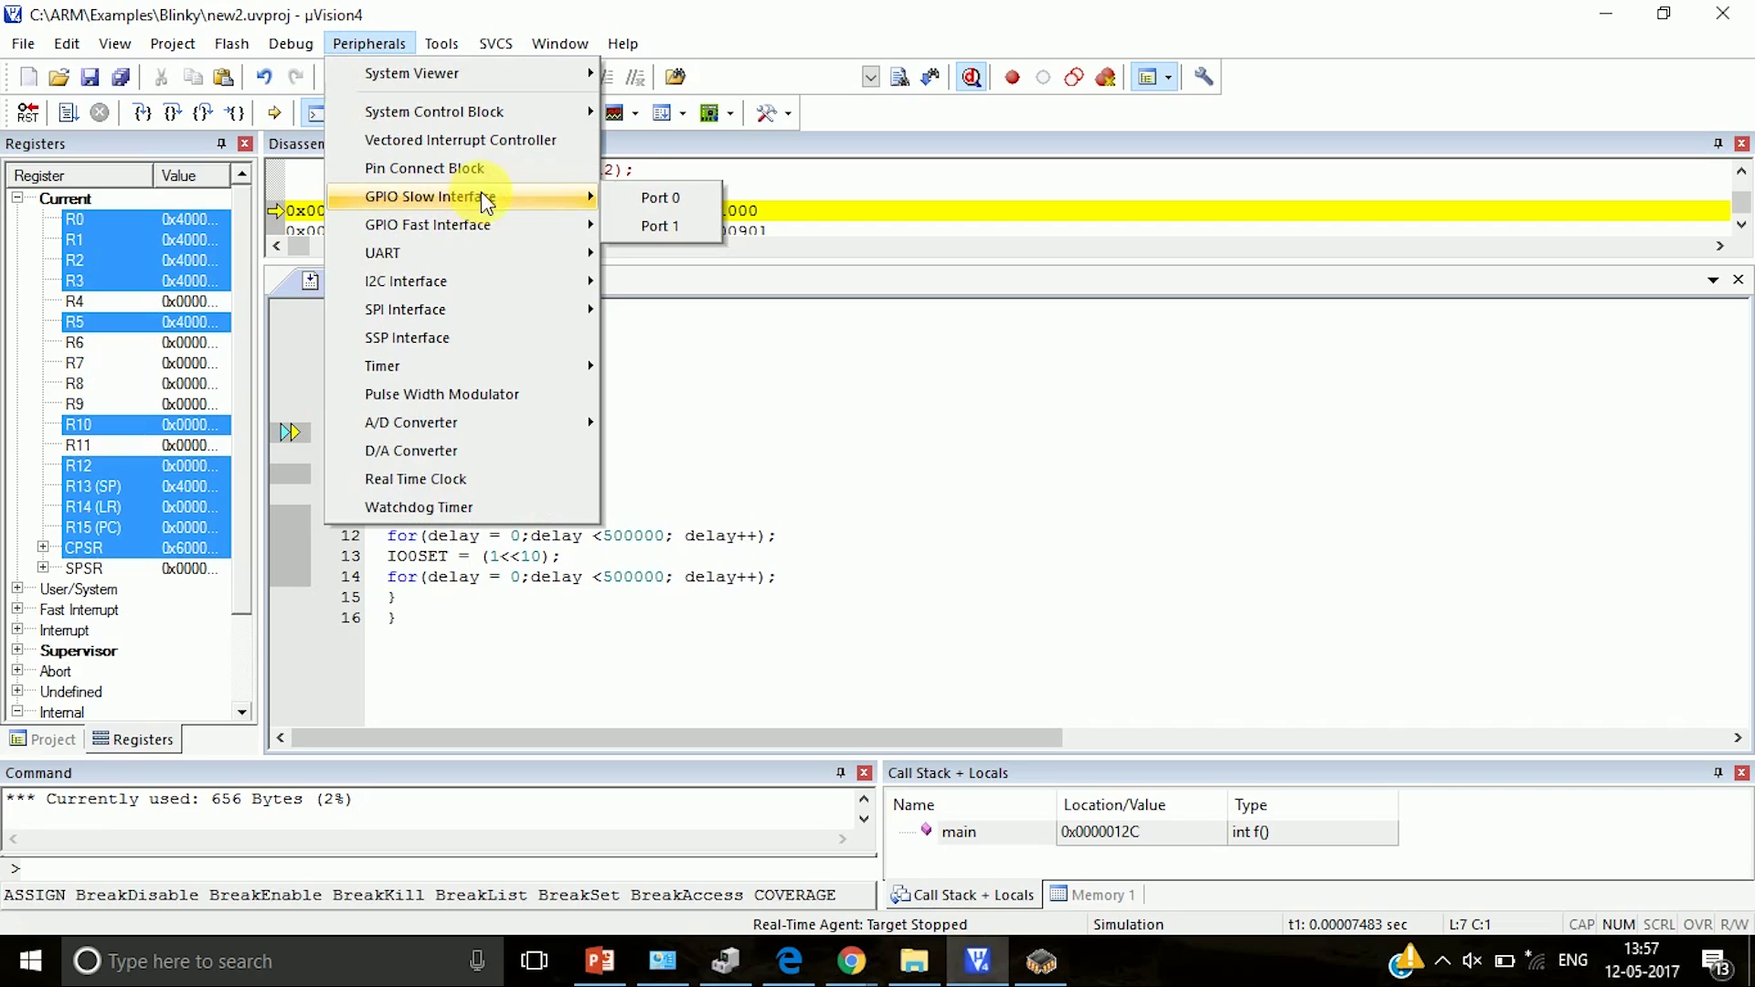
pyautogui.click(633, 200)
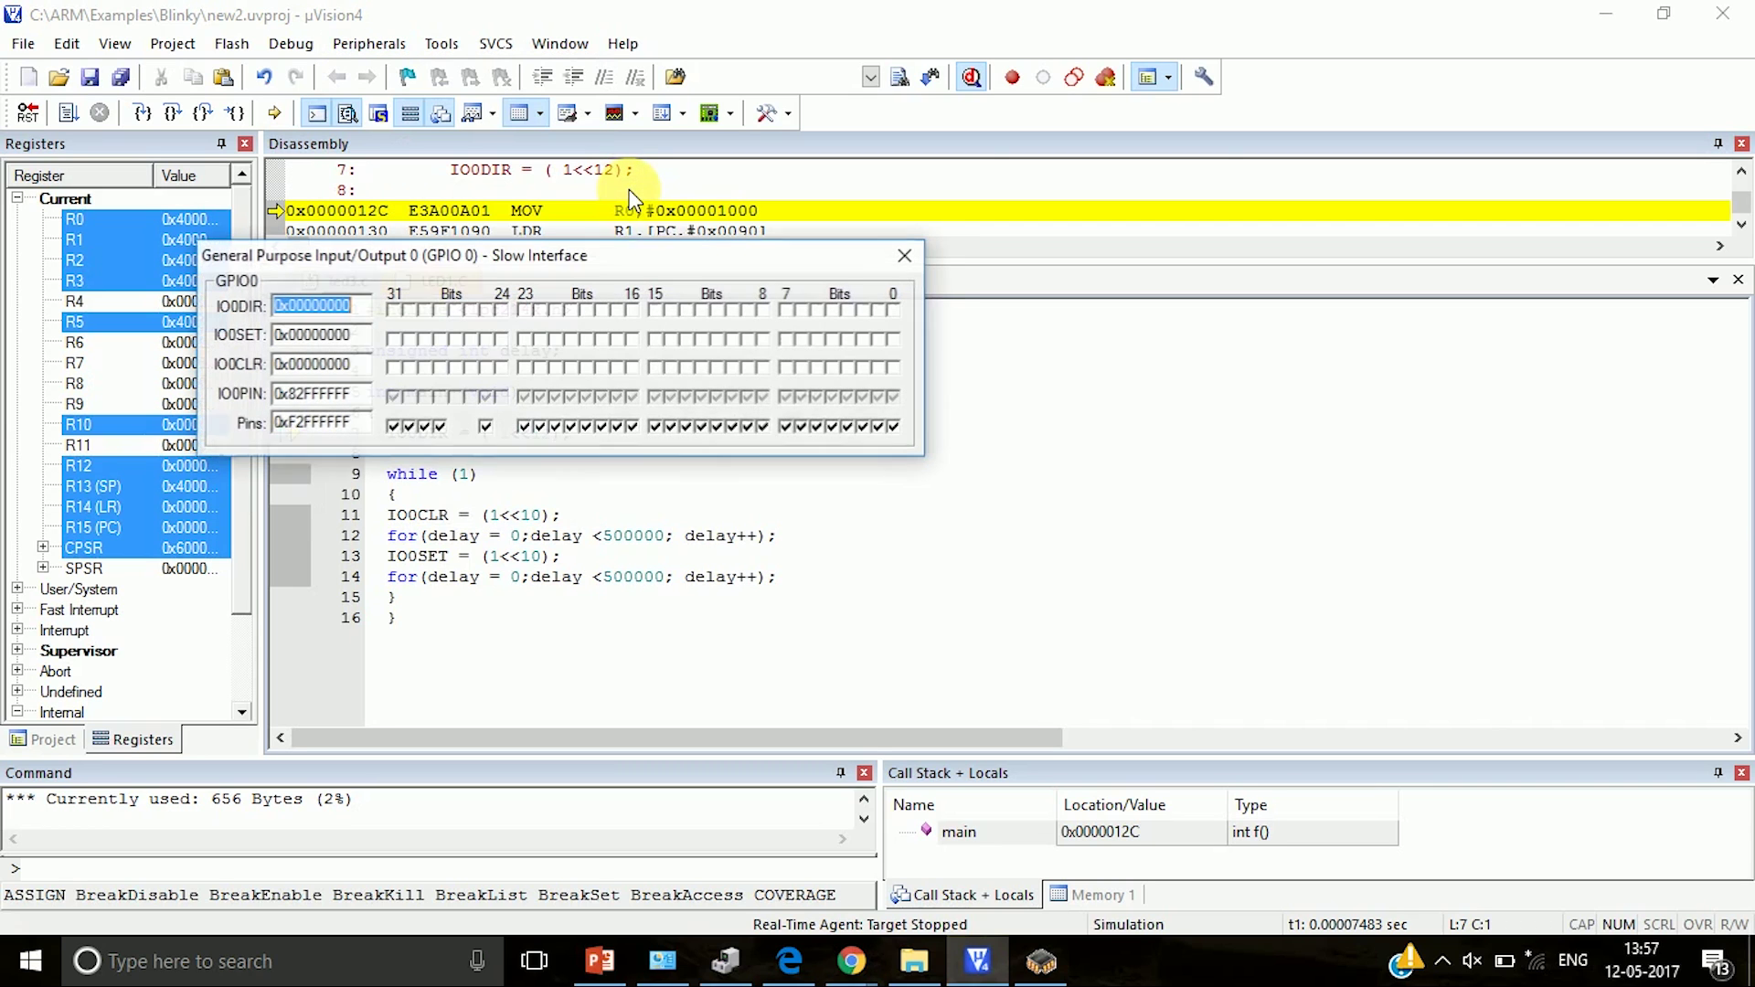
pyautogui.moveTo(623, 259); pyautogui.dragTo(1348, 344)
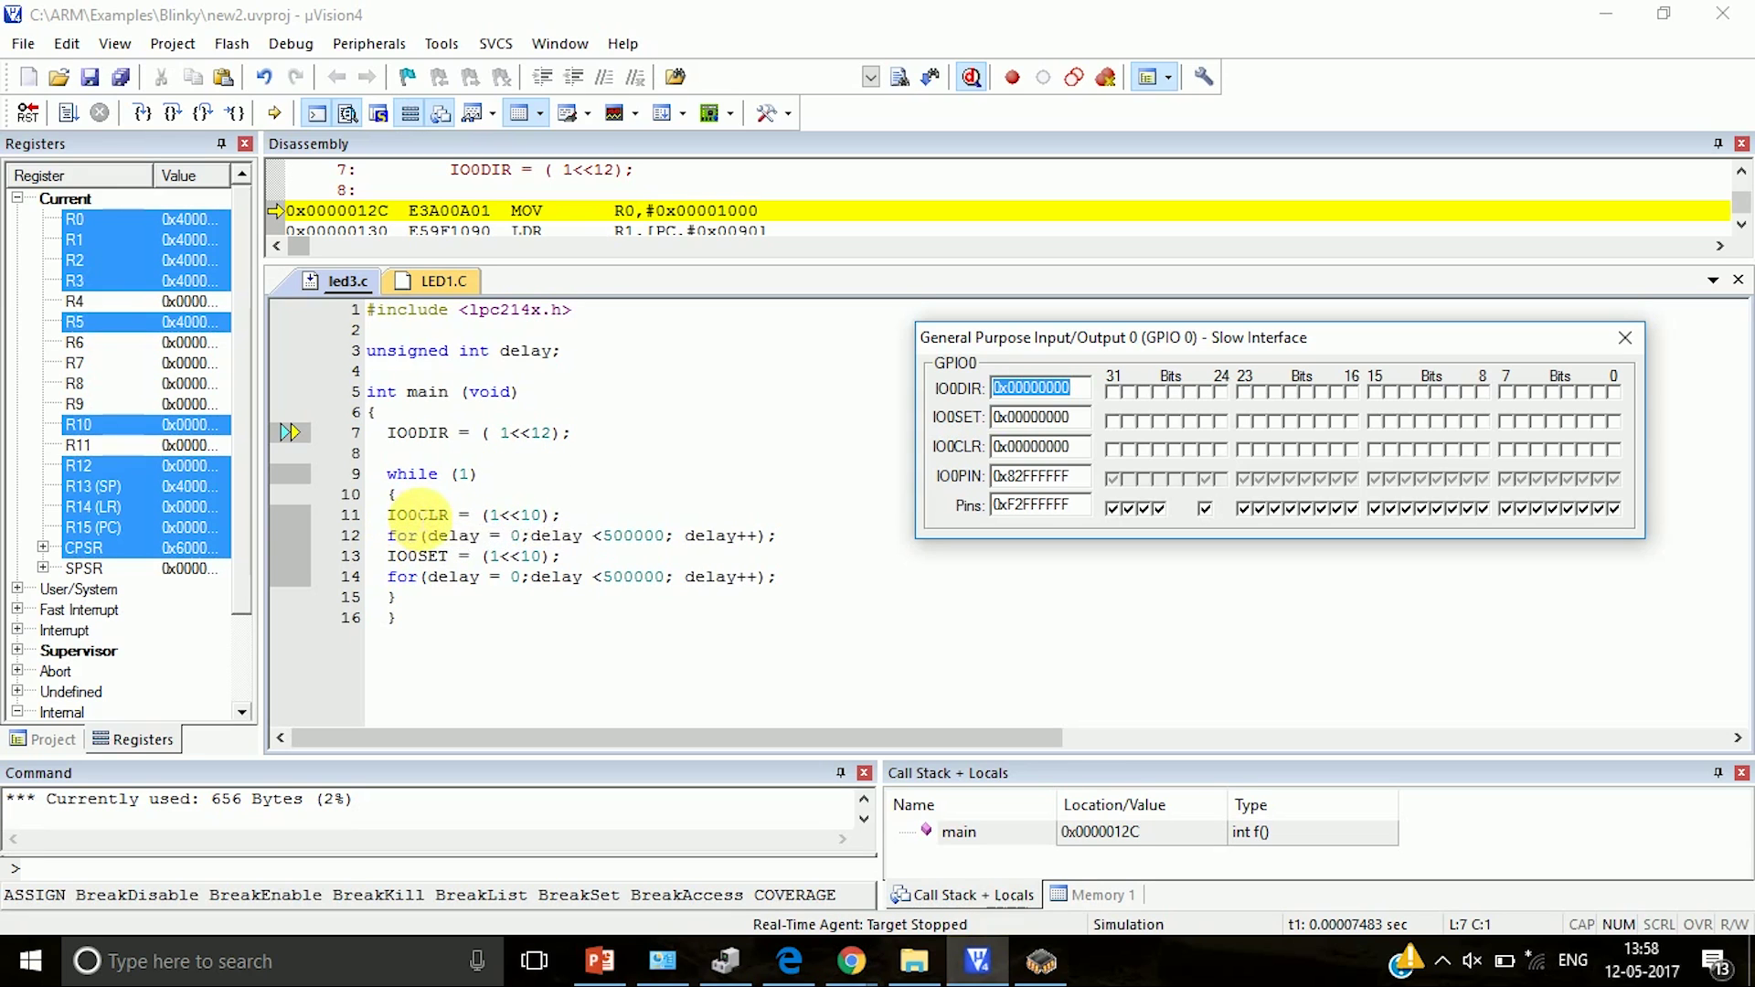
# - Run to the cursor on line 11, then close GPIO 0 and stop debugging
pyautogui.click(544, 516)
pyautogui.hotkey('ctrl', 'F10')
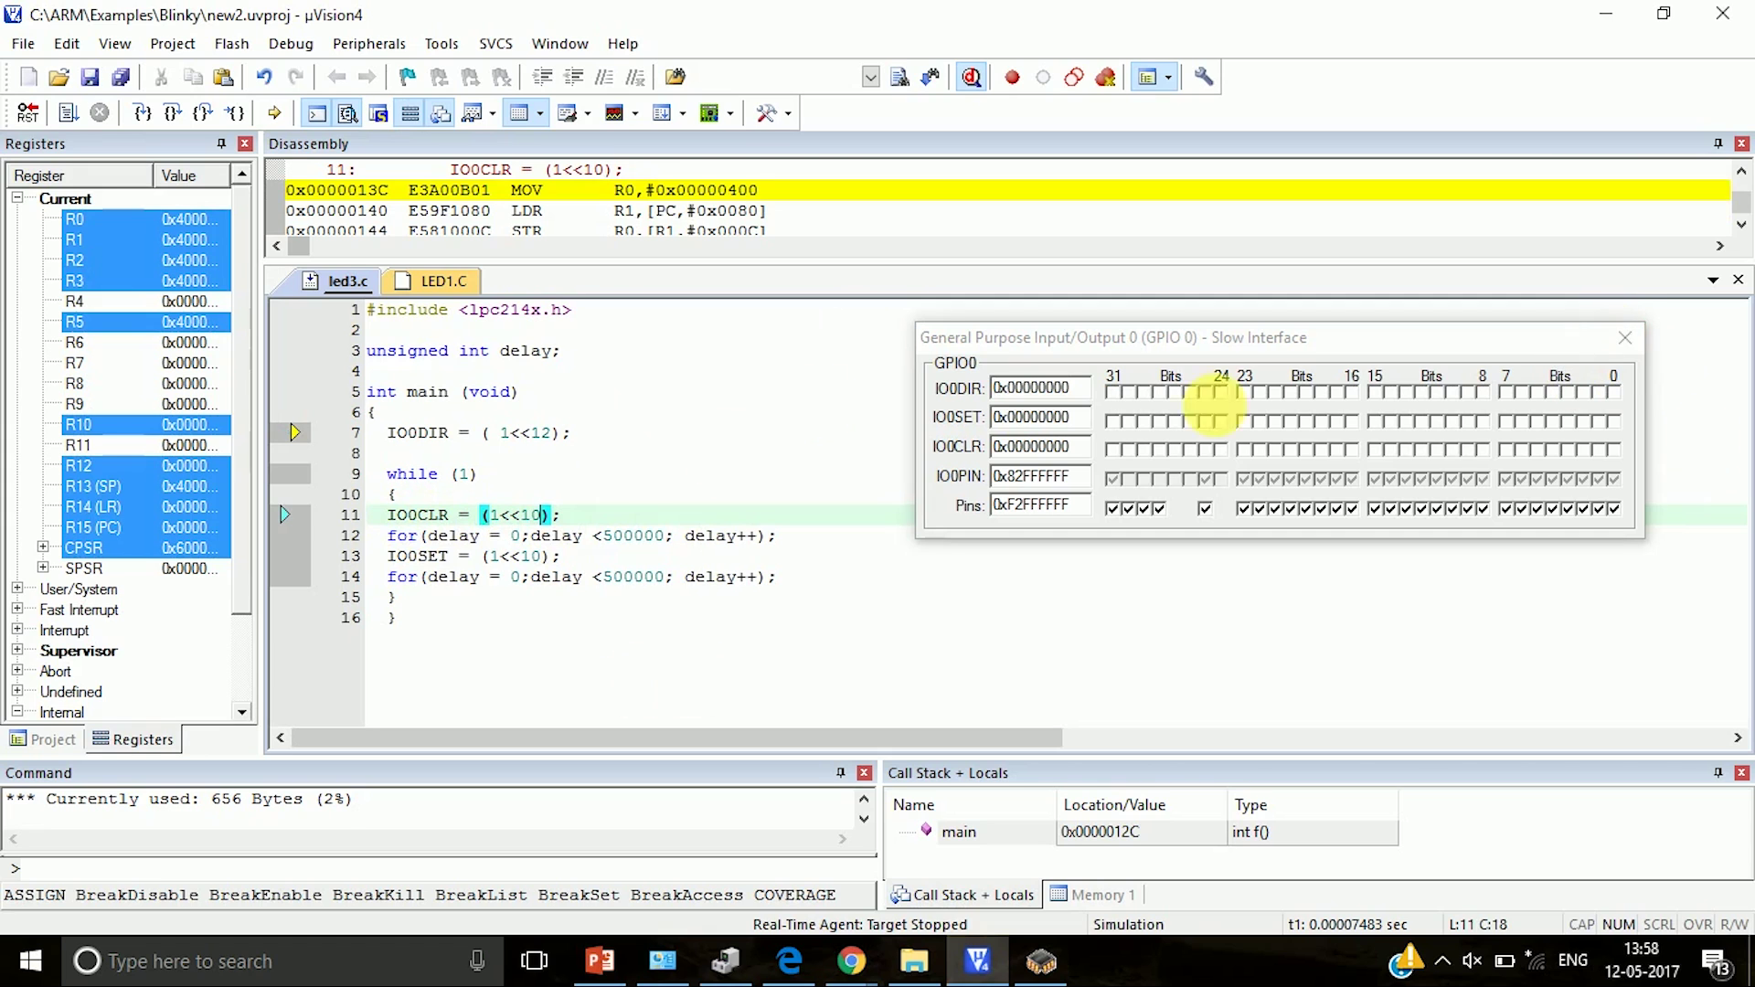
pyautogui.click(1622, 341)
pyautogui.click(970, 77)
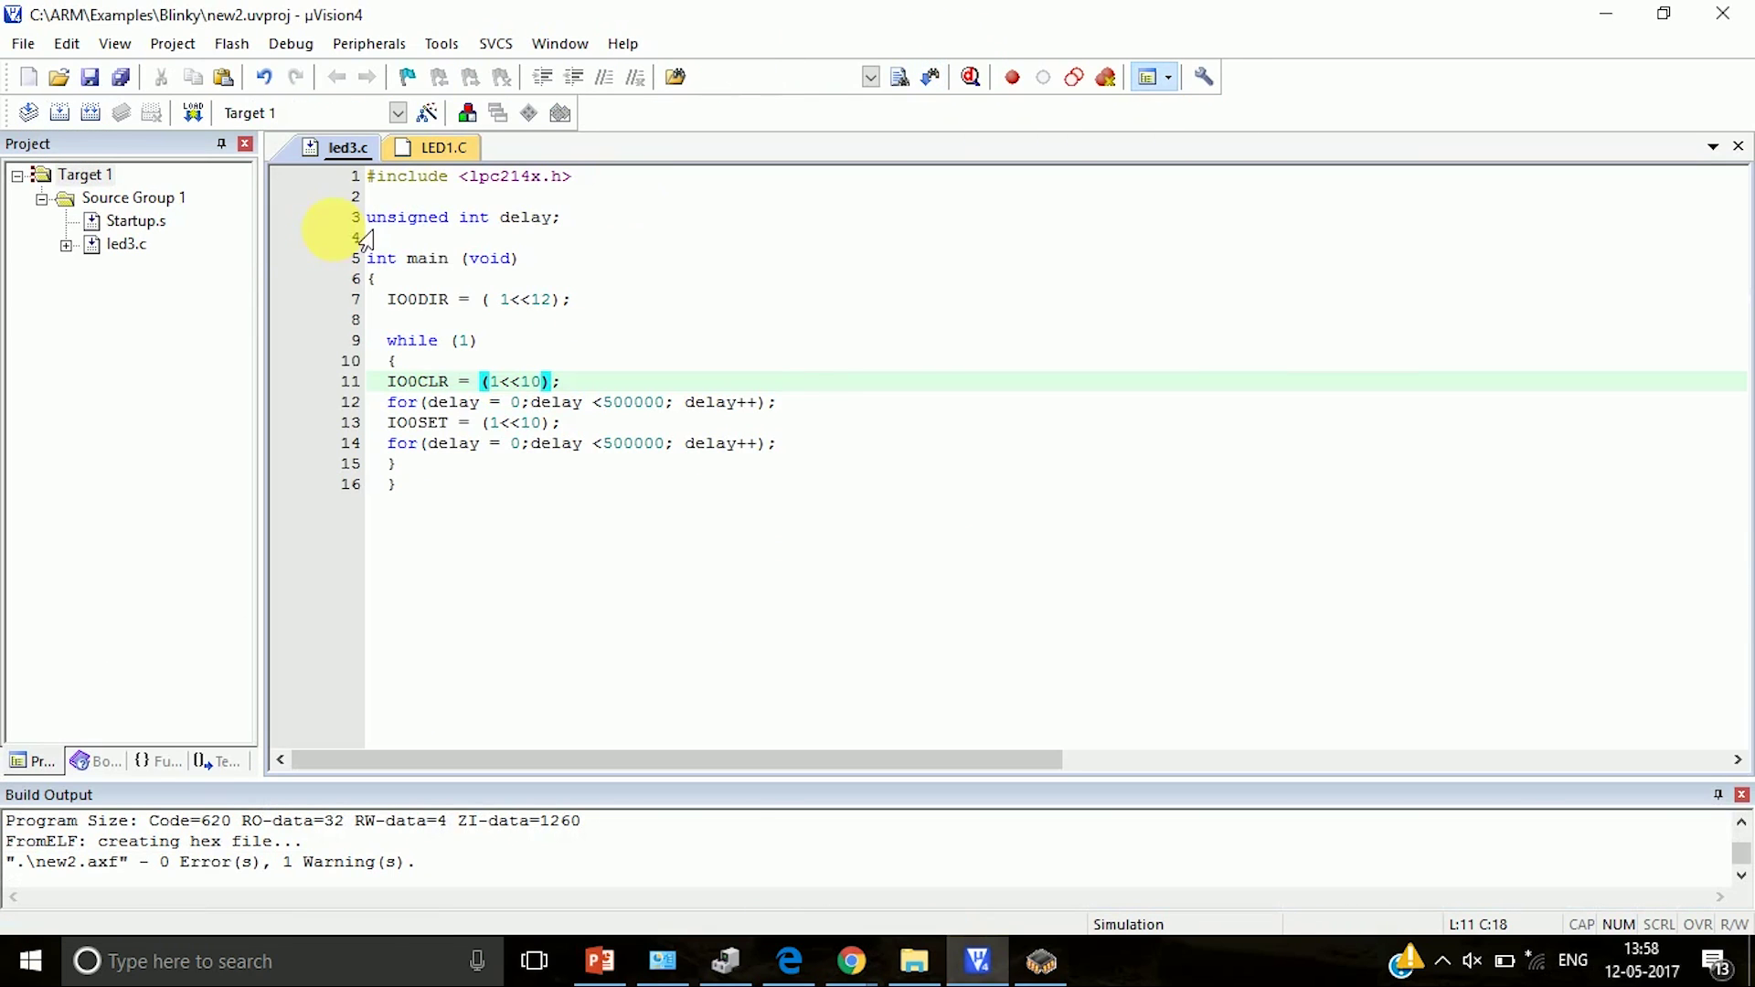
# - Change 1<<10 to 1<<12 on lines 11 and 13, save led3.c and rebuild
pyautogui.press('BackSpace')
pyautogui.write('2')
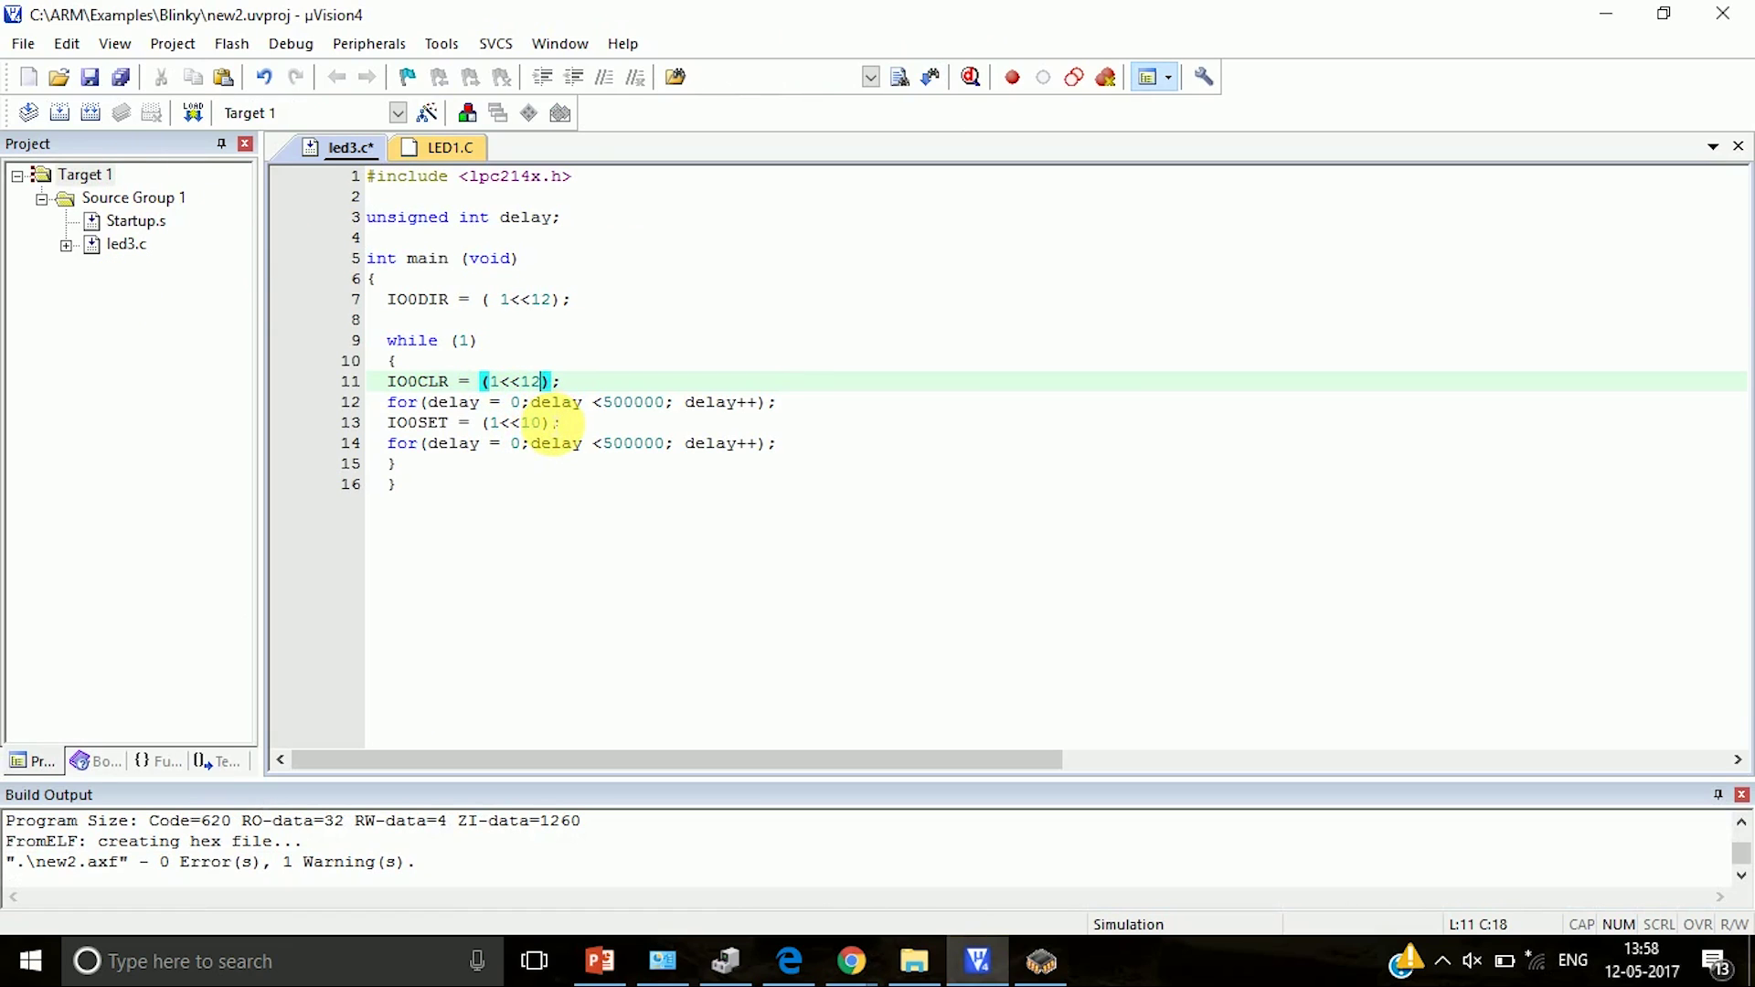
pyautogui.click(543, 422)
pyautogui.write('2')
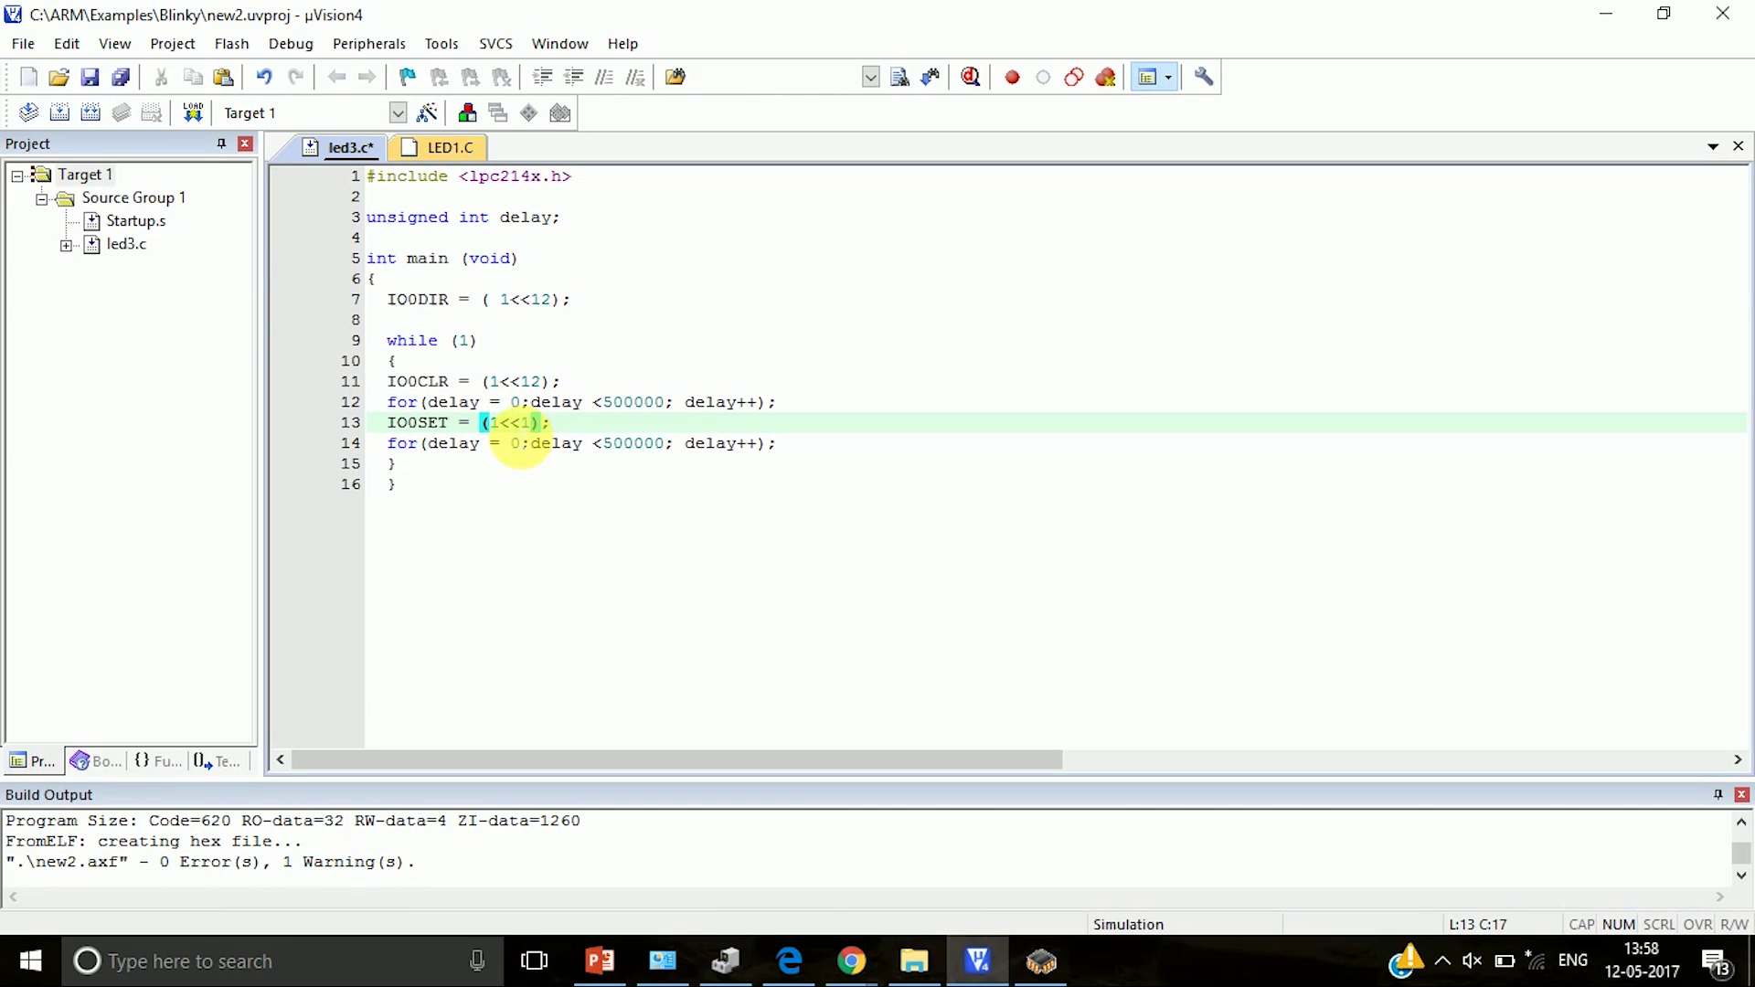
pyautogui.click(91, 79)
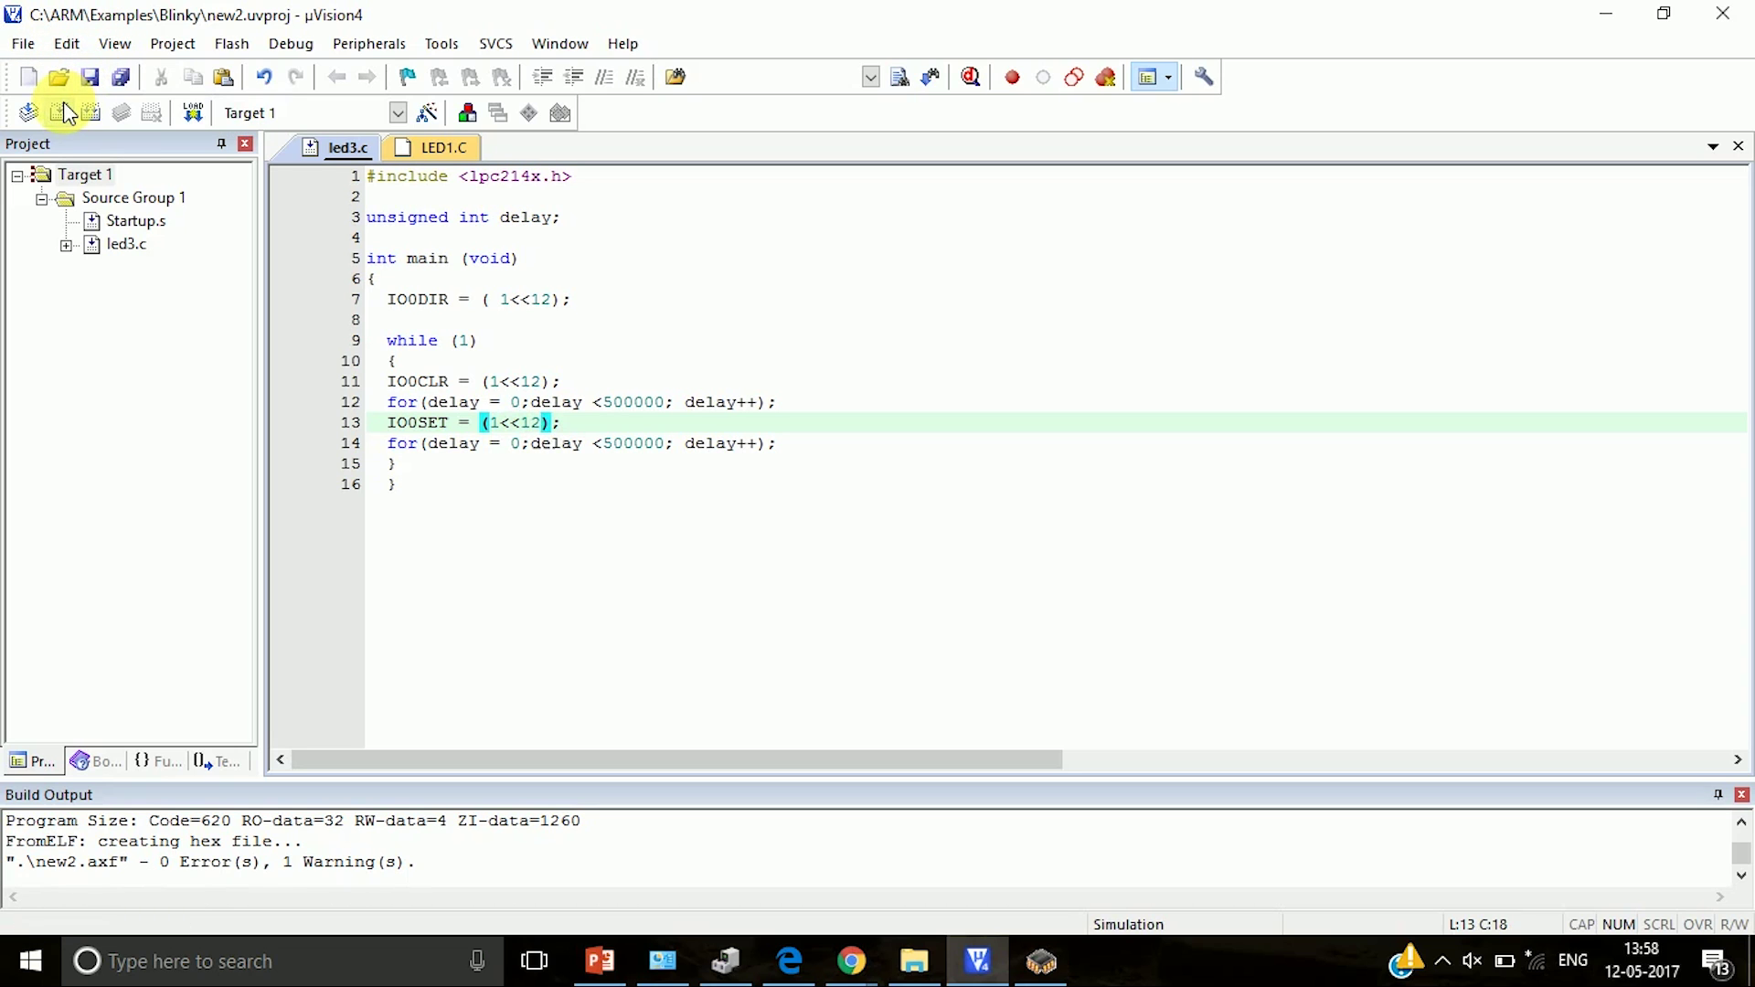
pyautogui.click(62, 111)
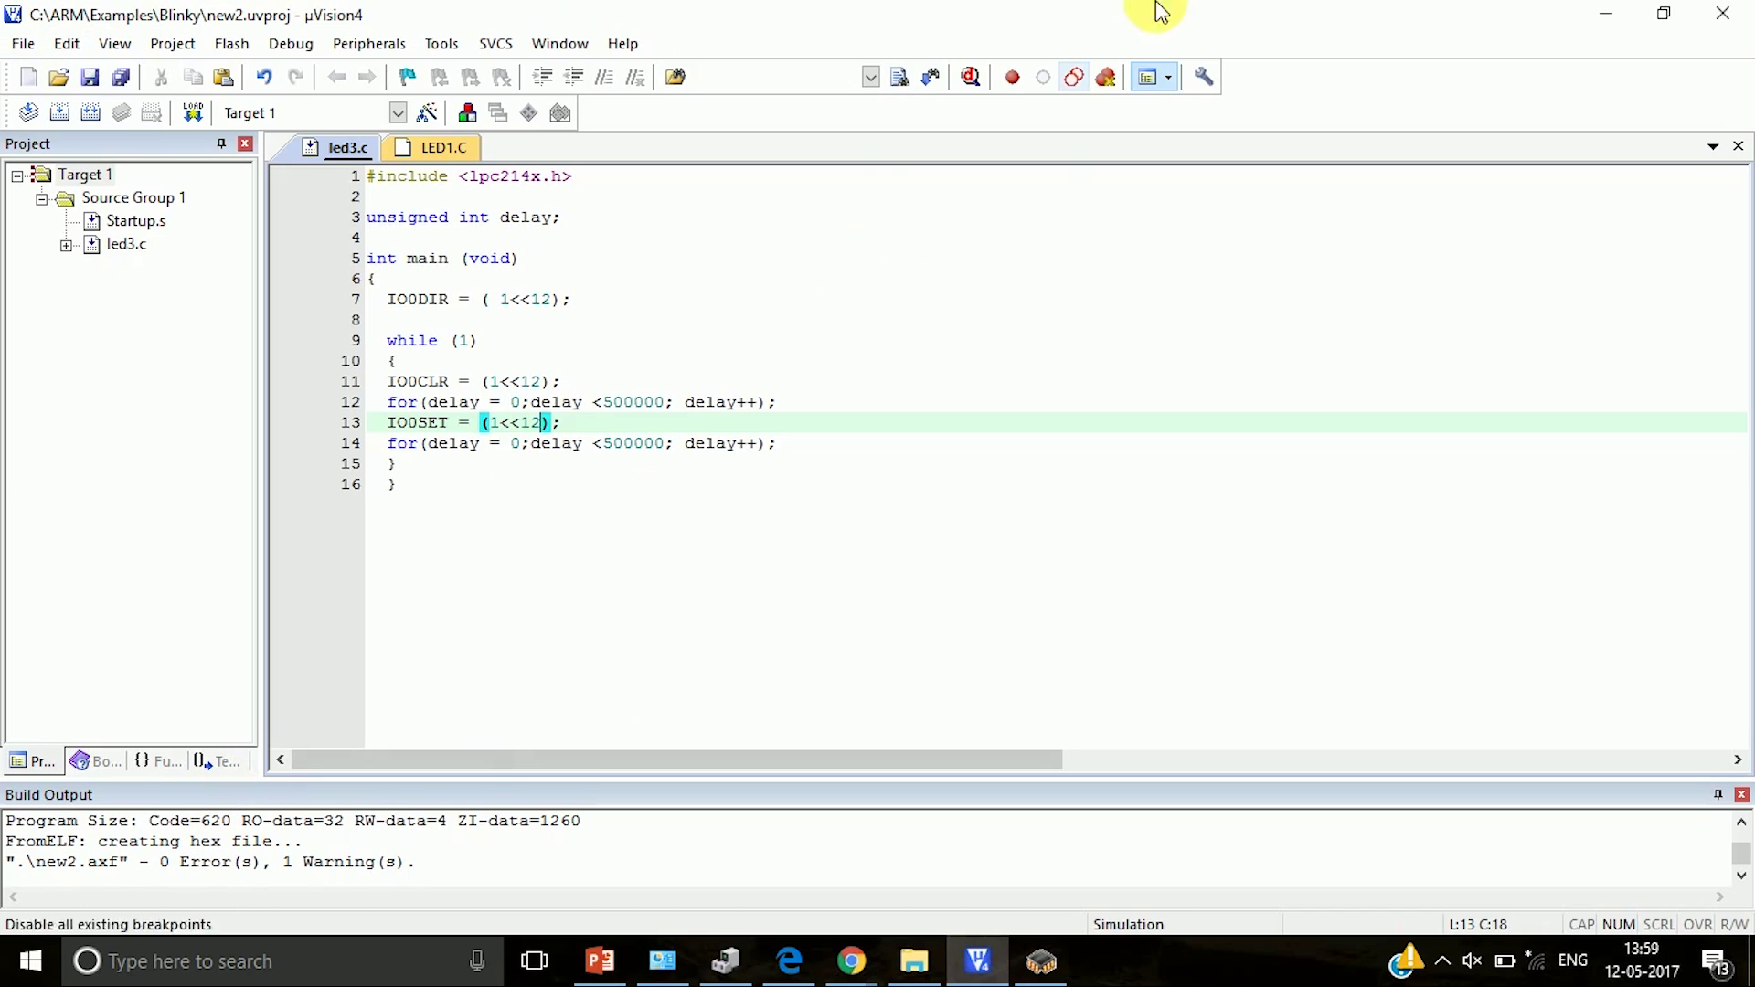
# - Start a simulated debug session, open the GPIO Port 0 register view, and run the program
pyautogui.click(968, 80)
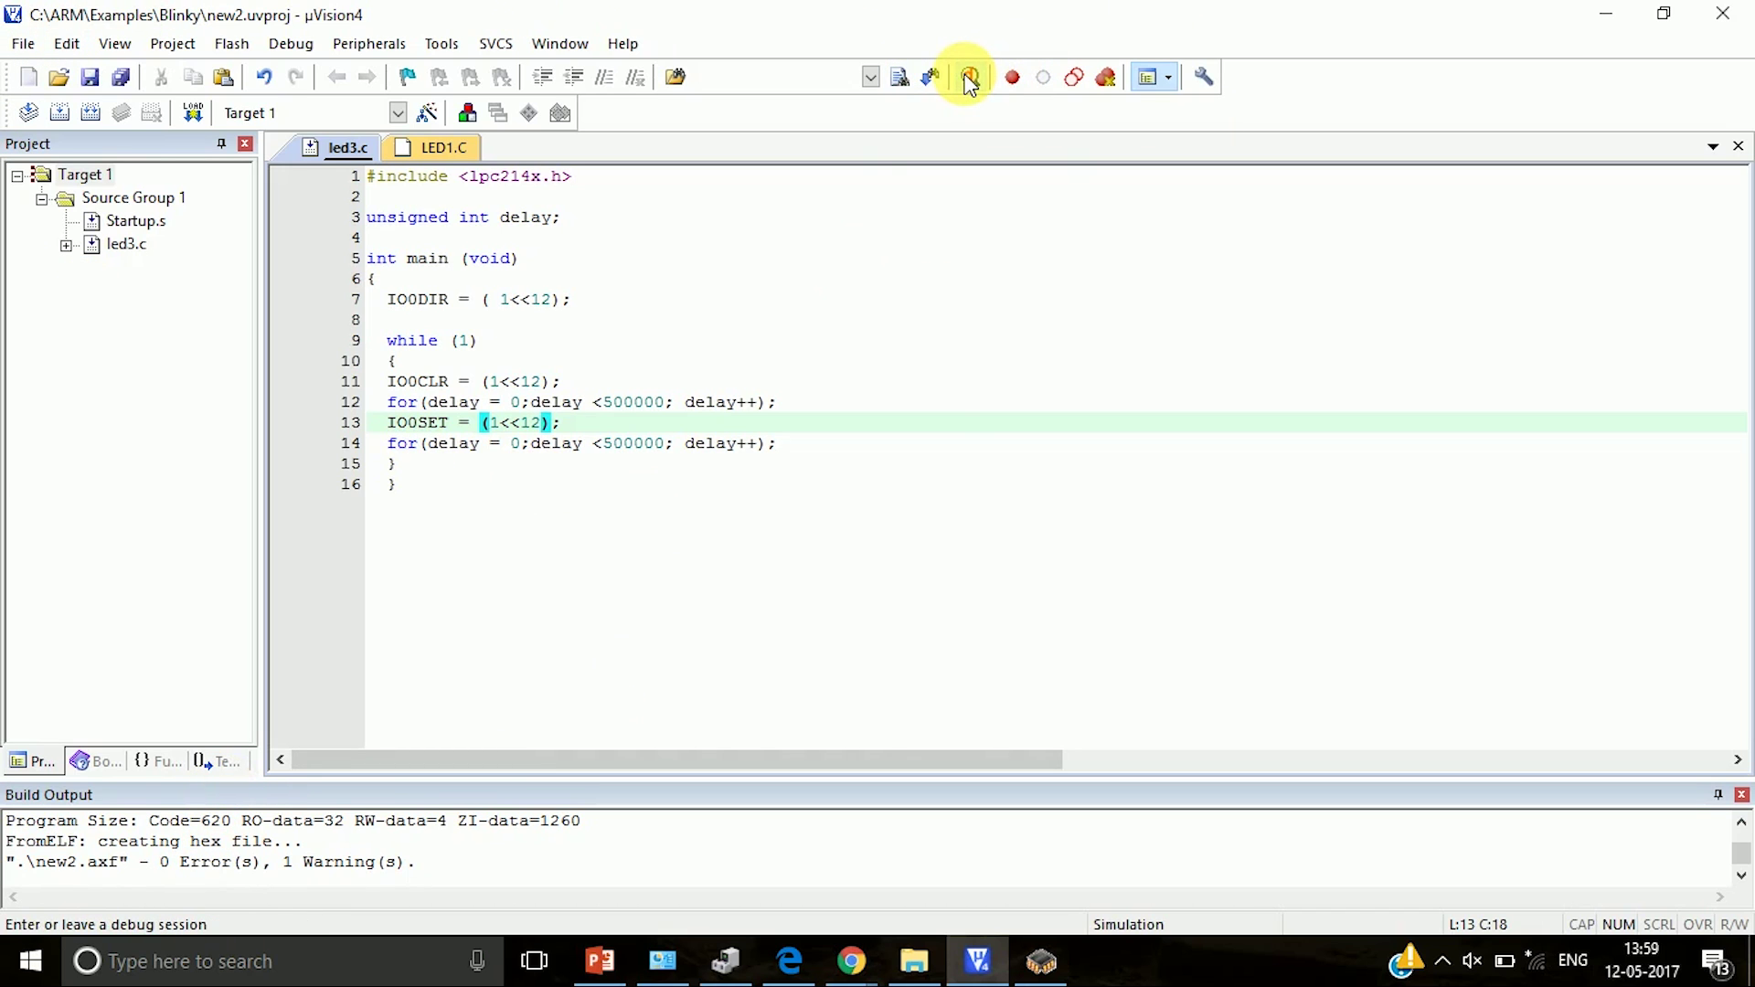
pyautogui.click(951, 544)
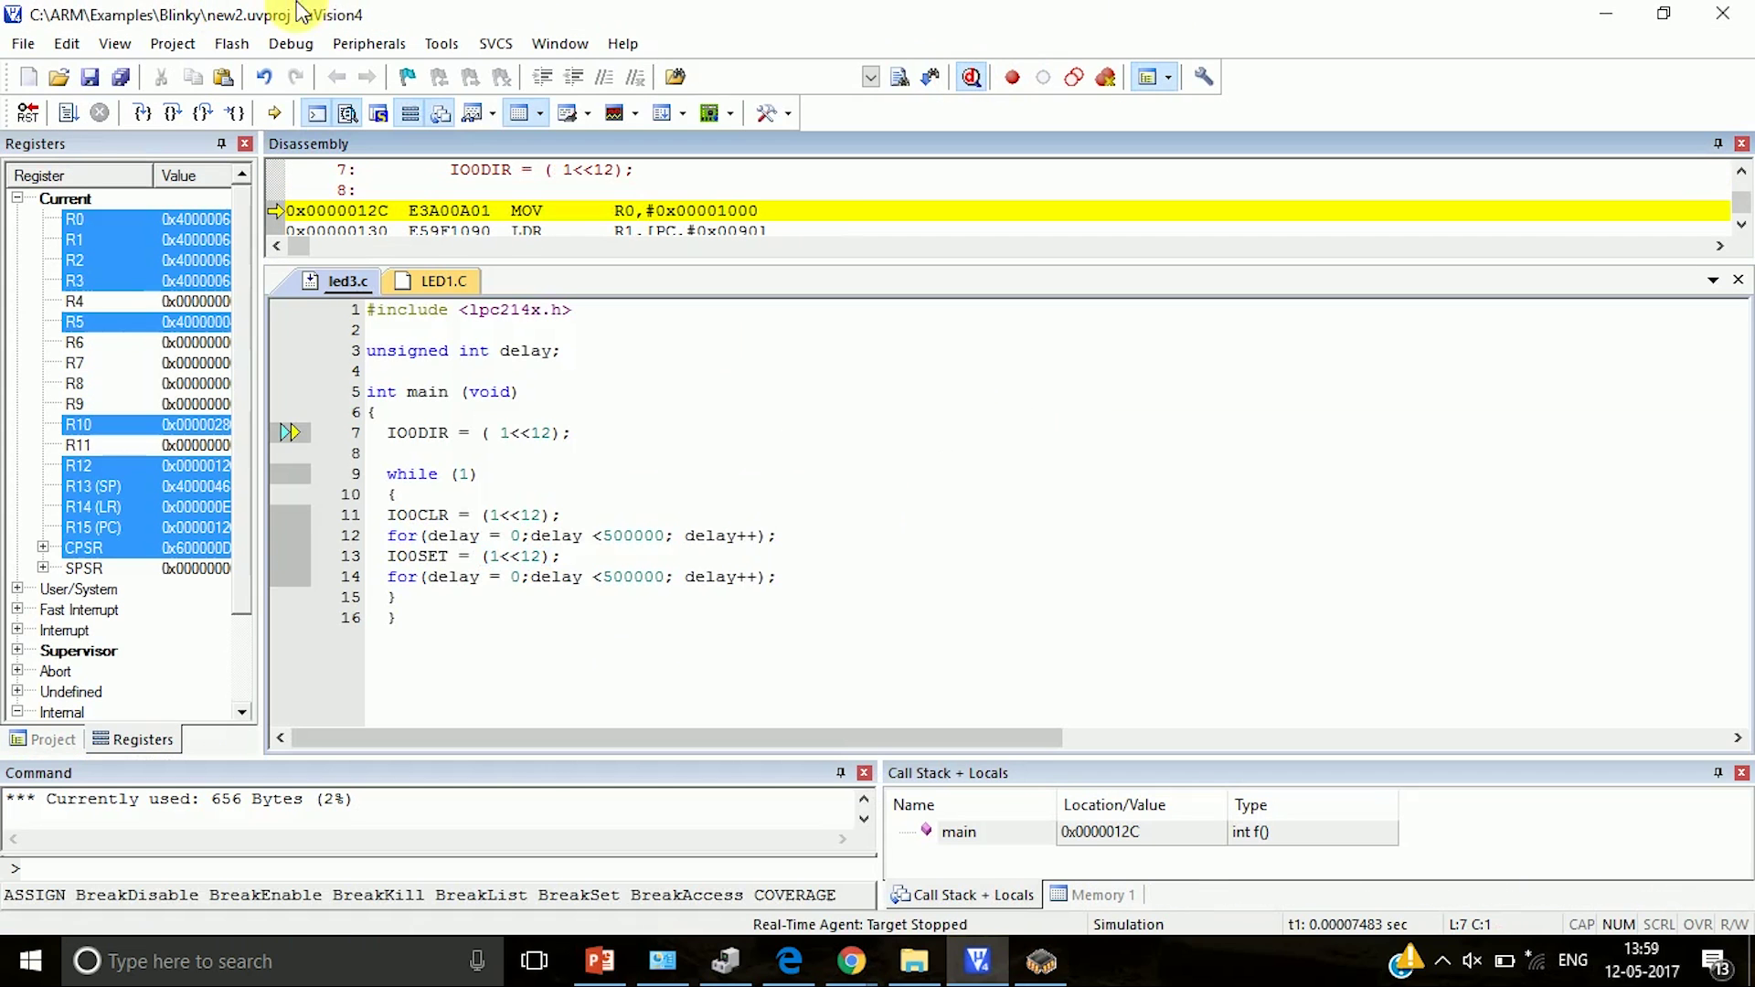
pyautogui.click(373, 48)
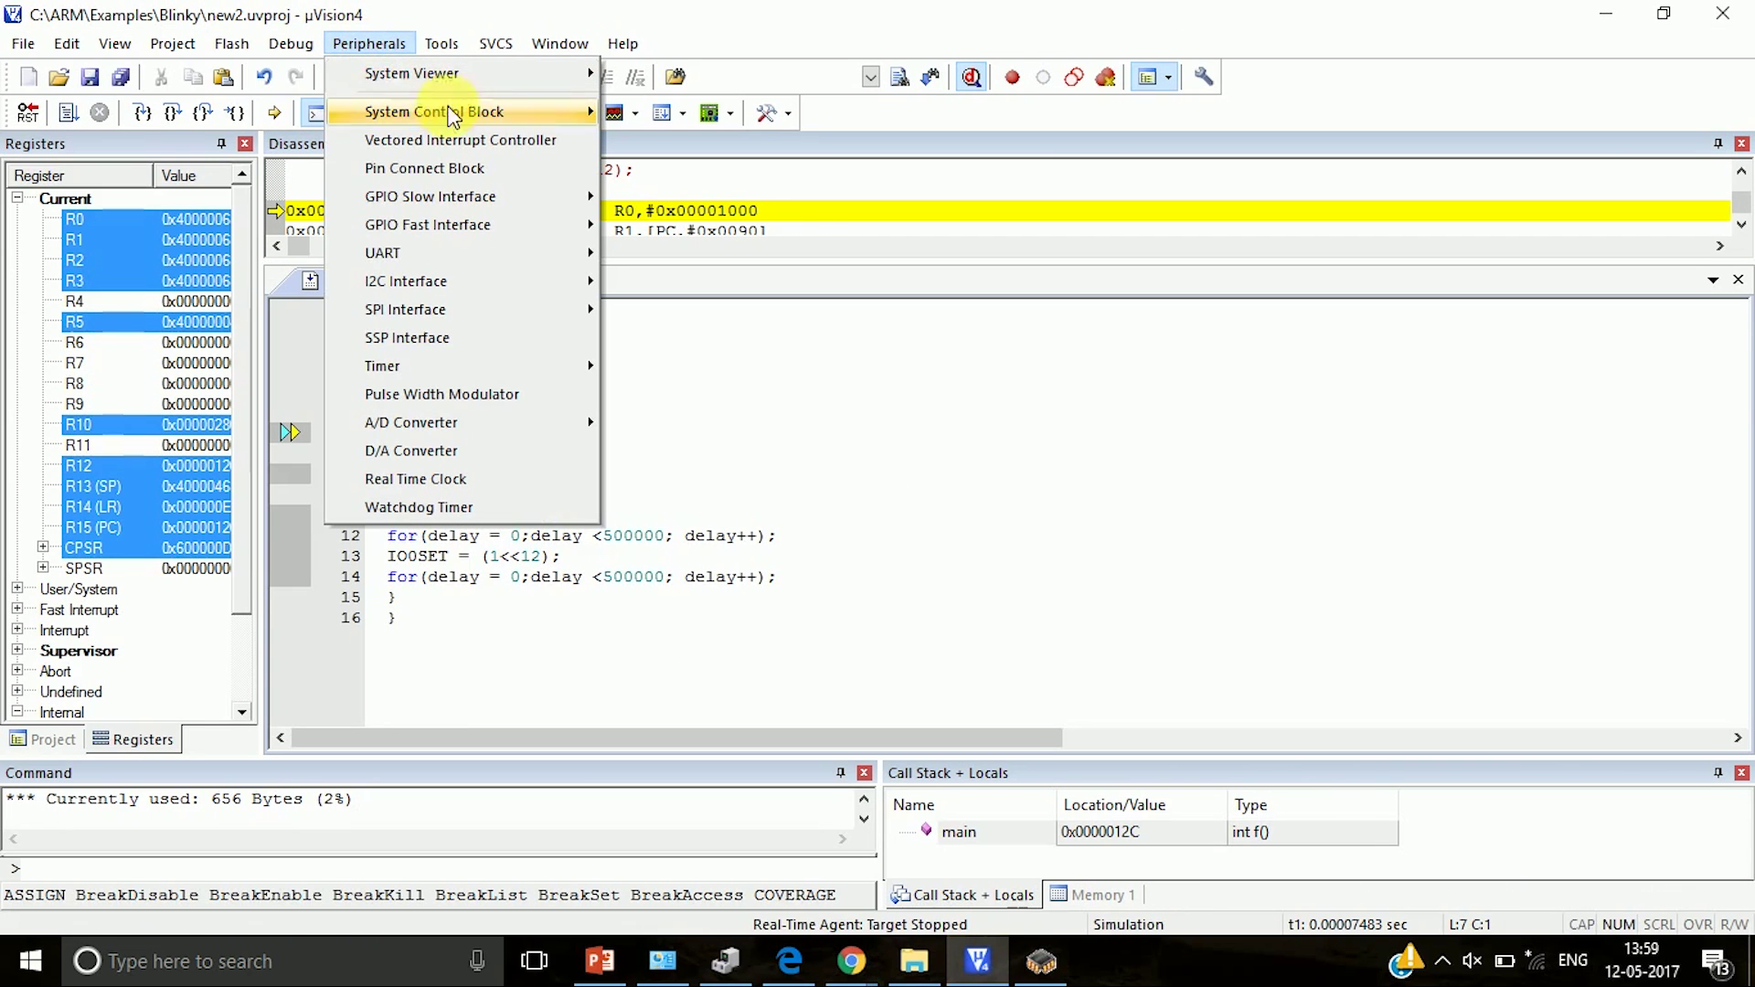
pyautogui.moveTo(430, 197)
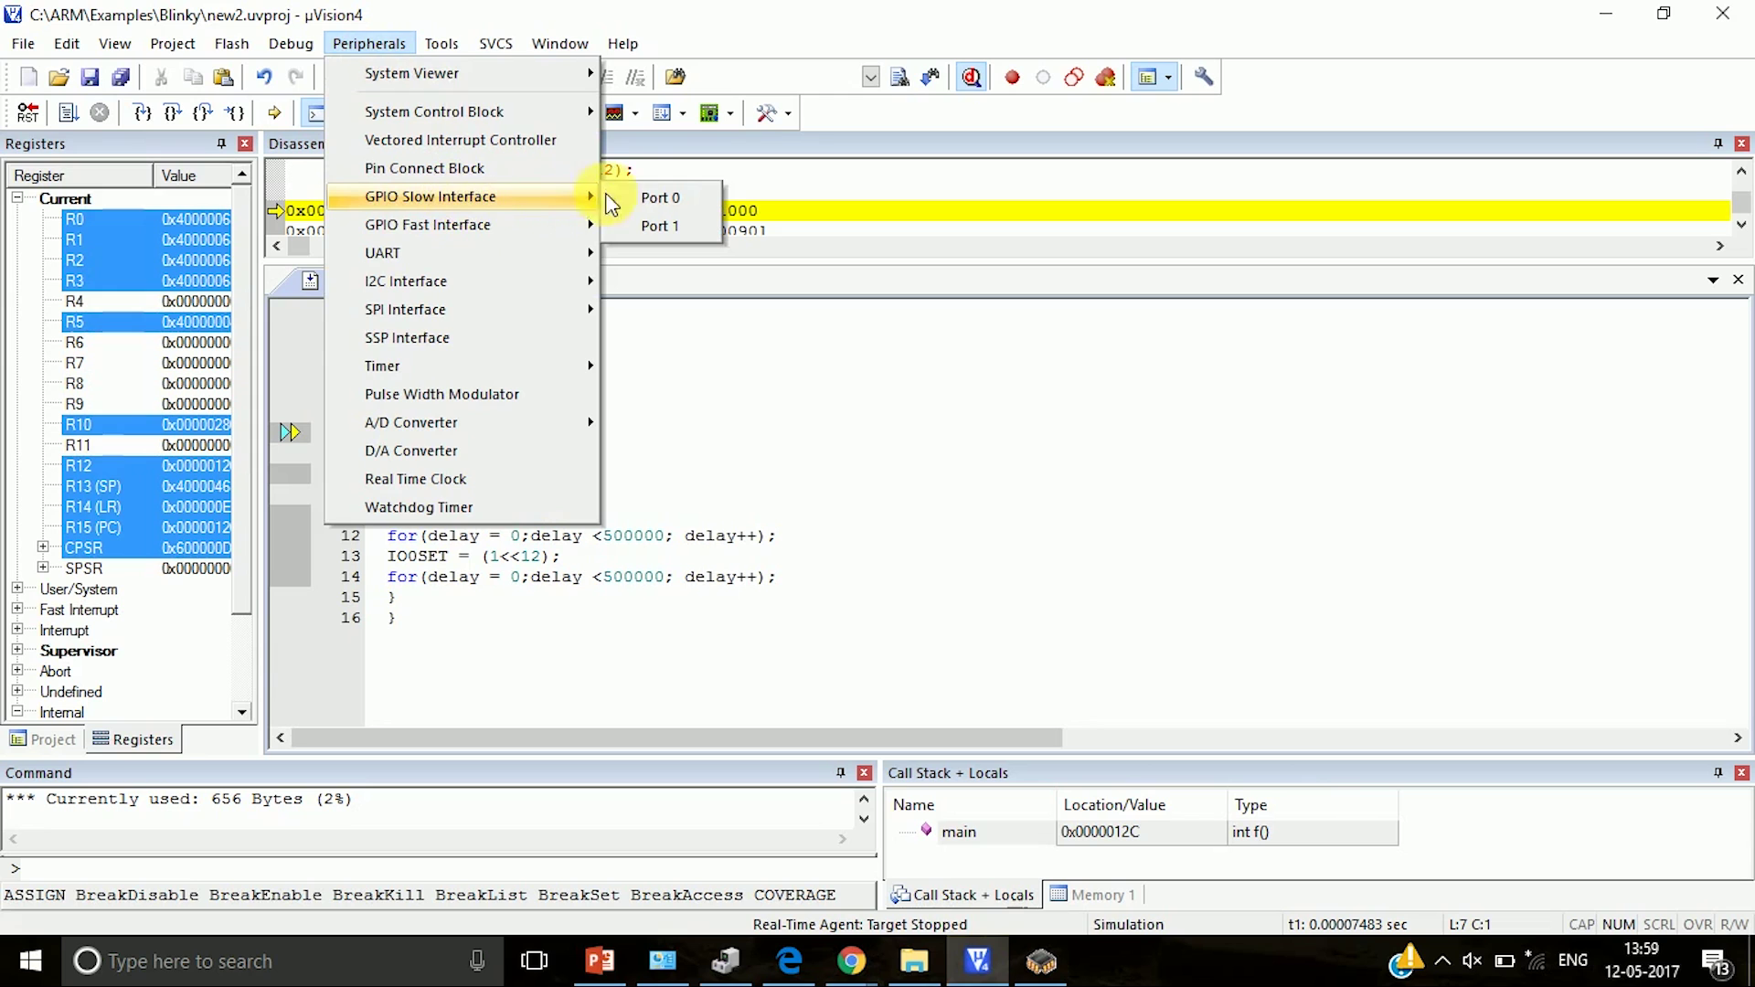
pyautogui.click(660, 198)
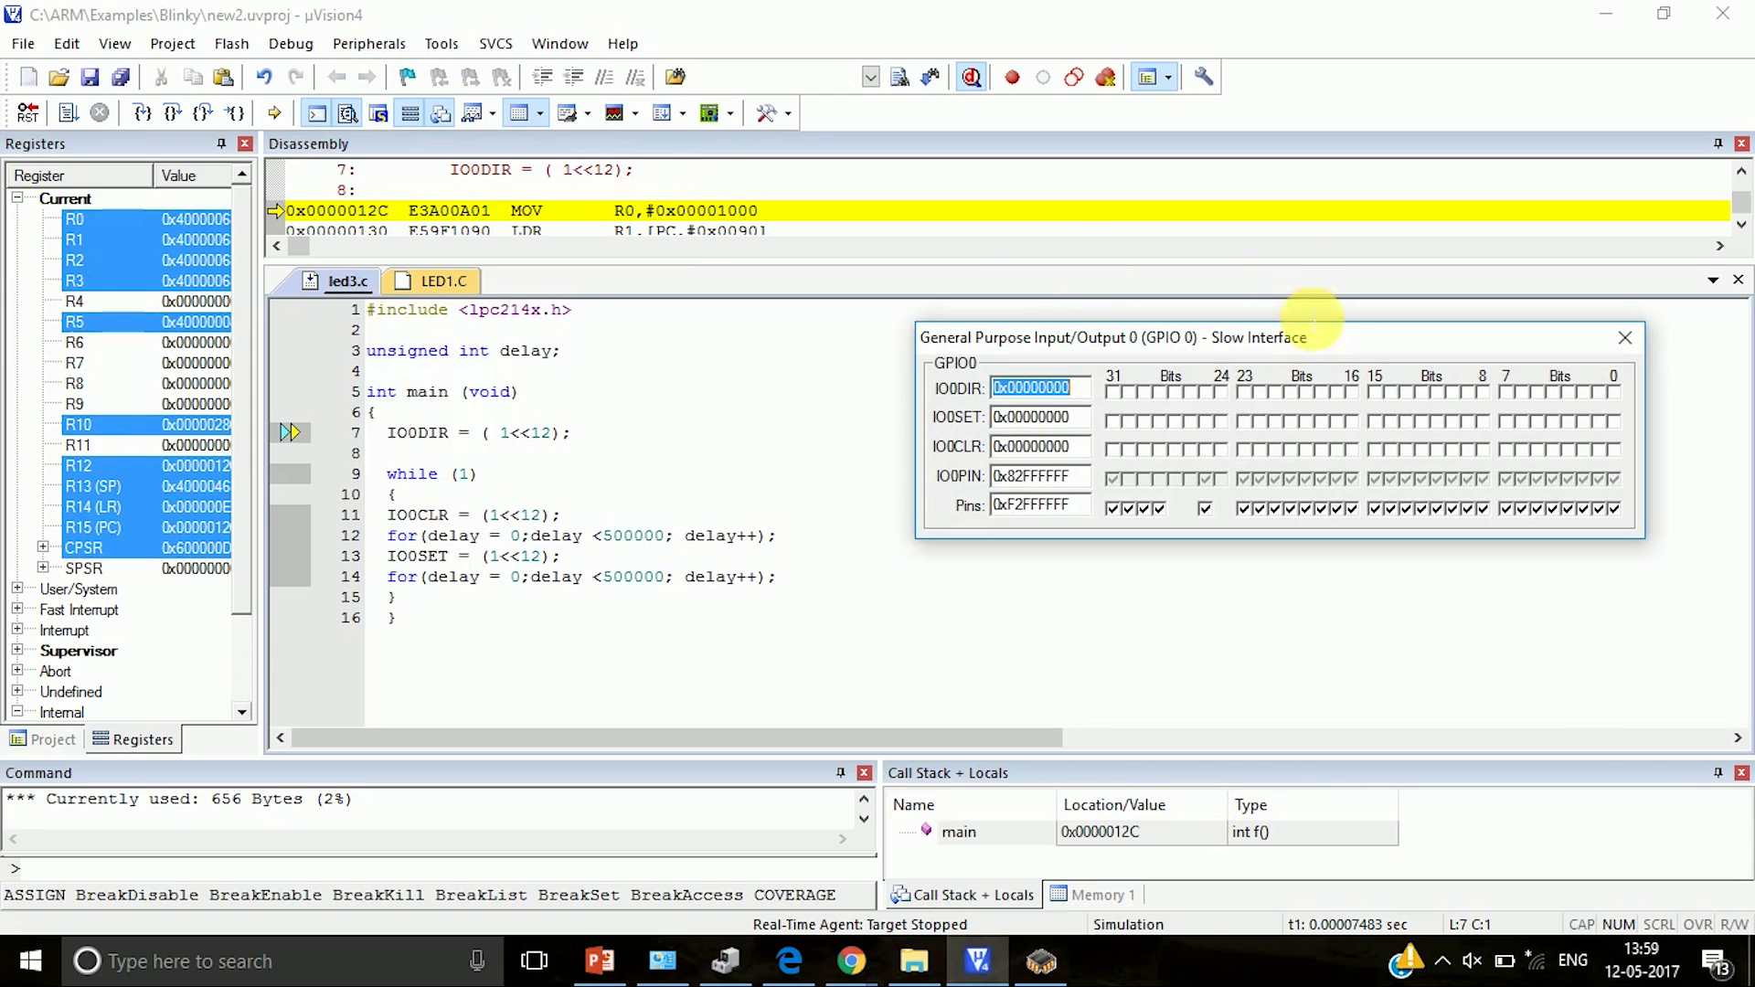
pyautogui.click(290, 43)
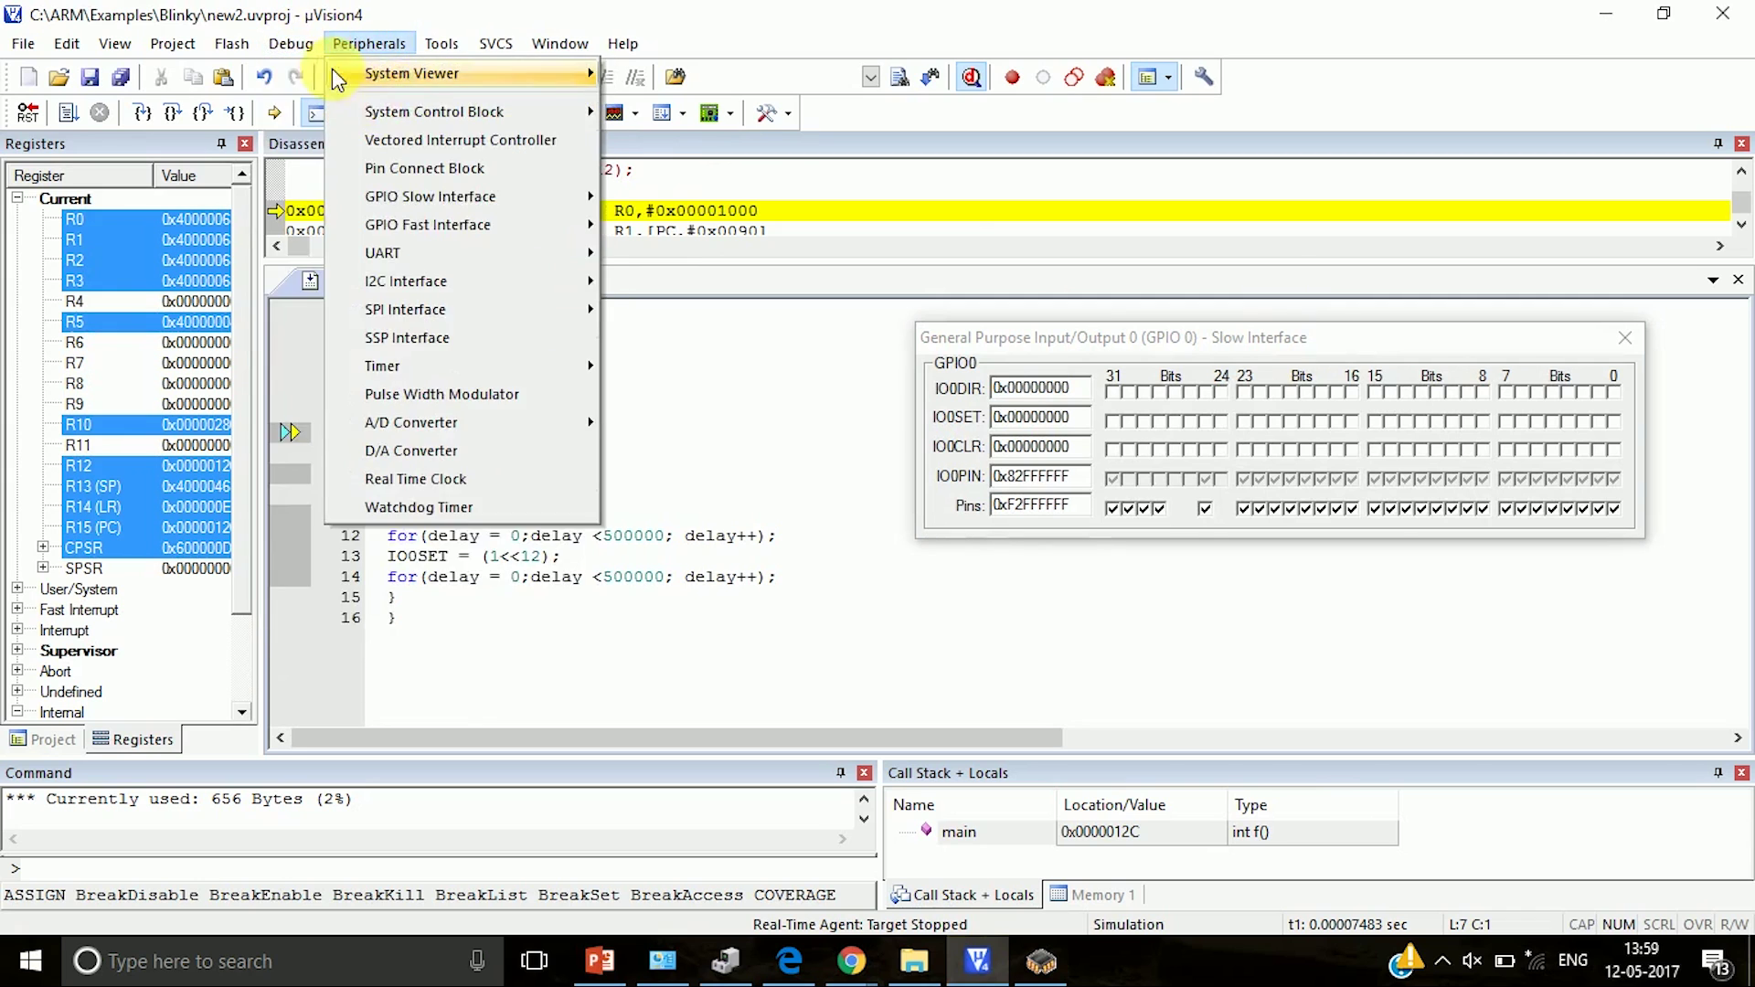
pyautogui.click(279, 159)
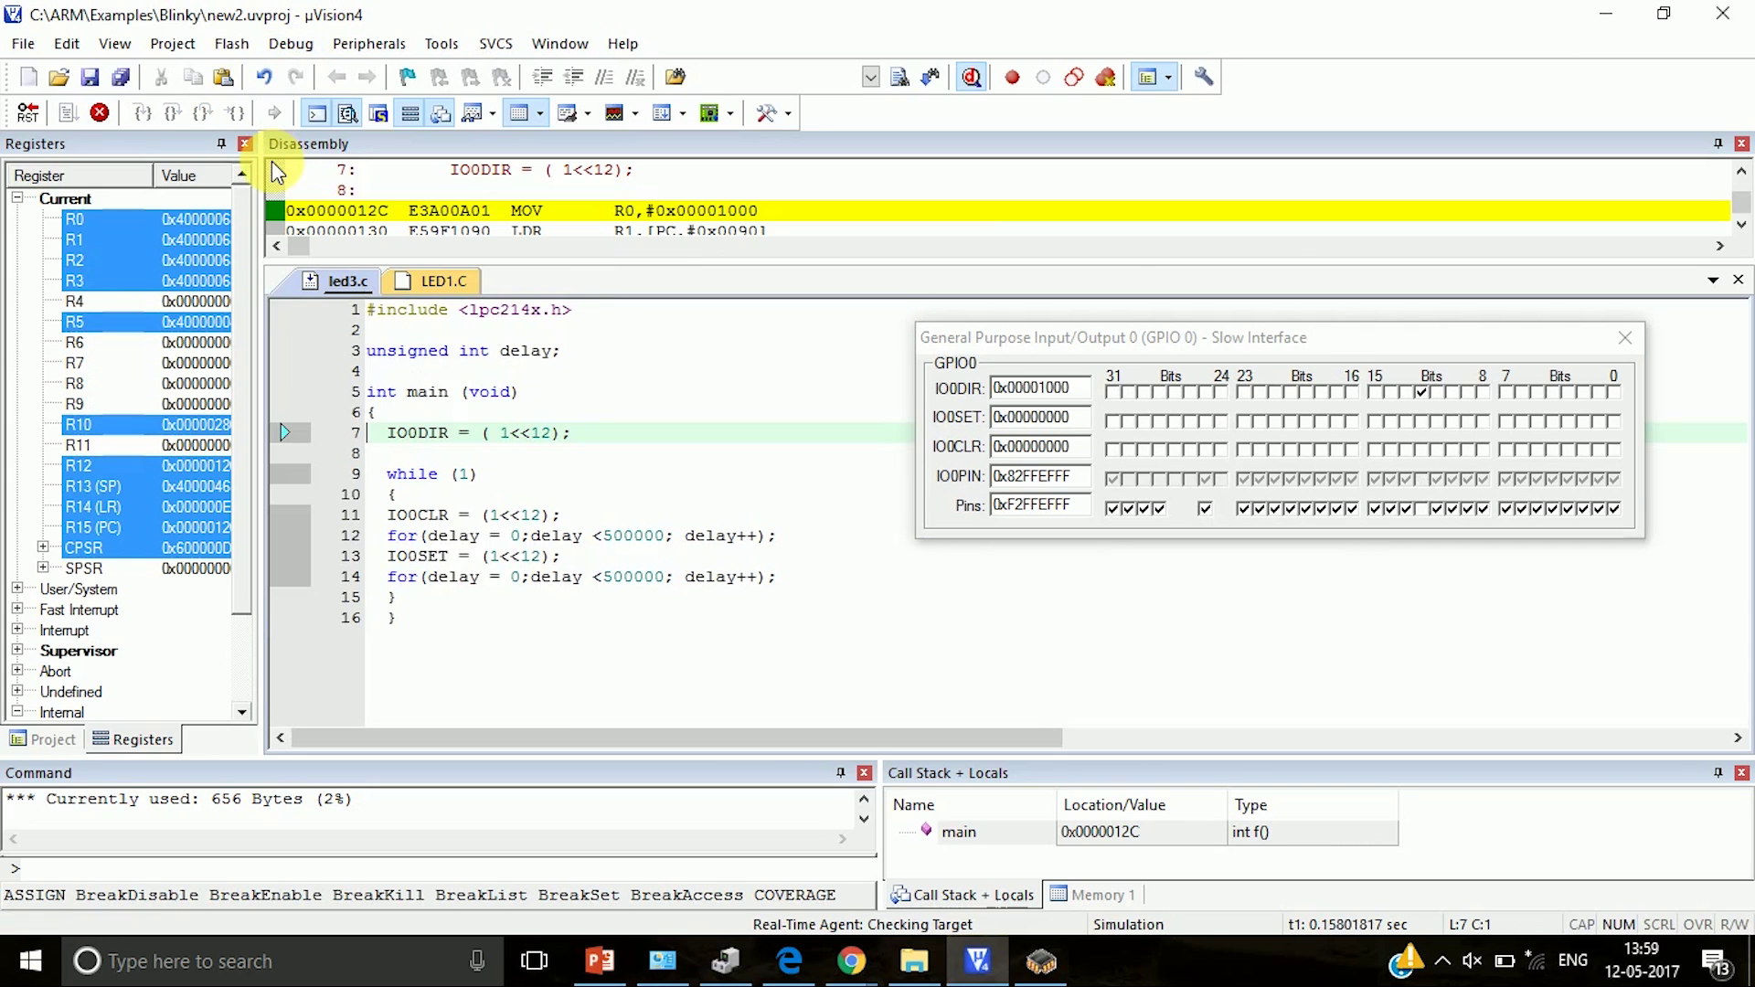